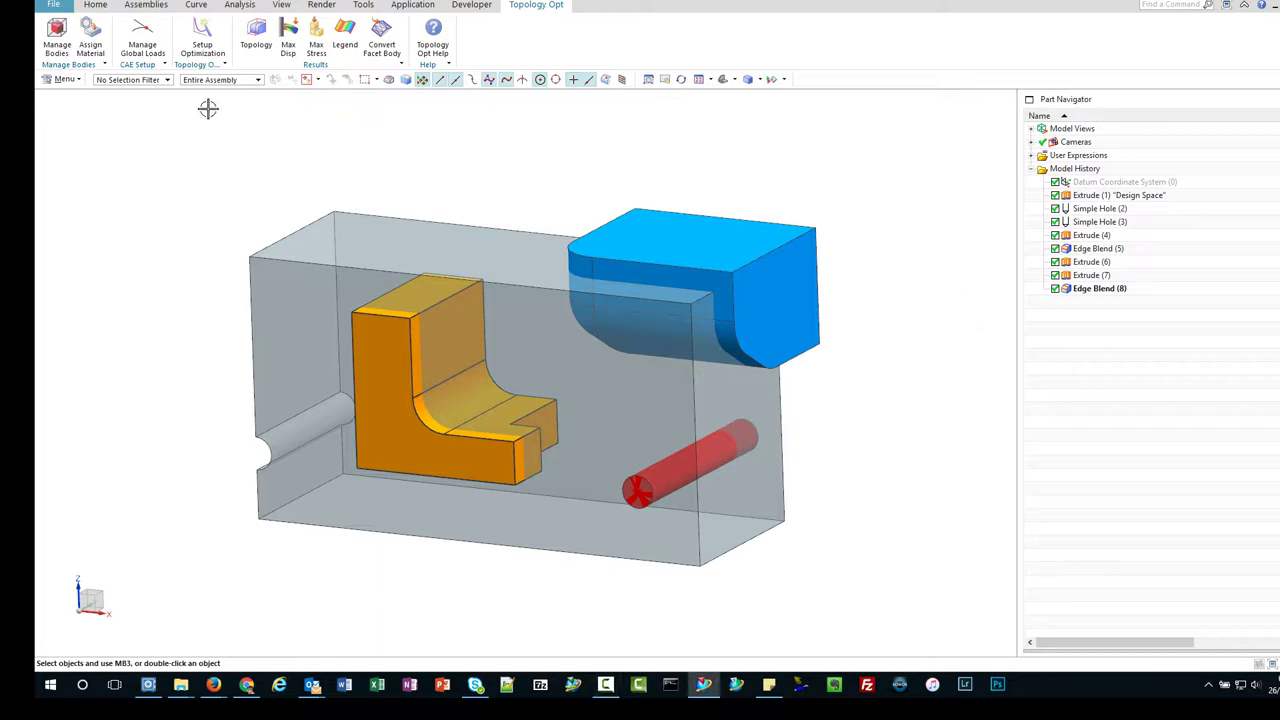
Step: Add the block to the Manage Bodies list
left_click(57, 38)
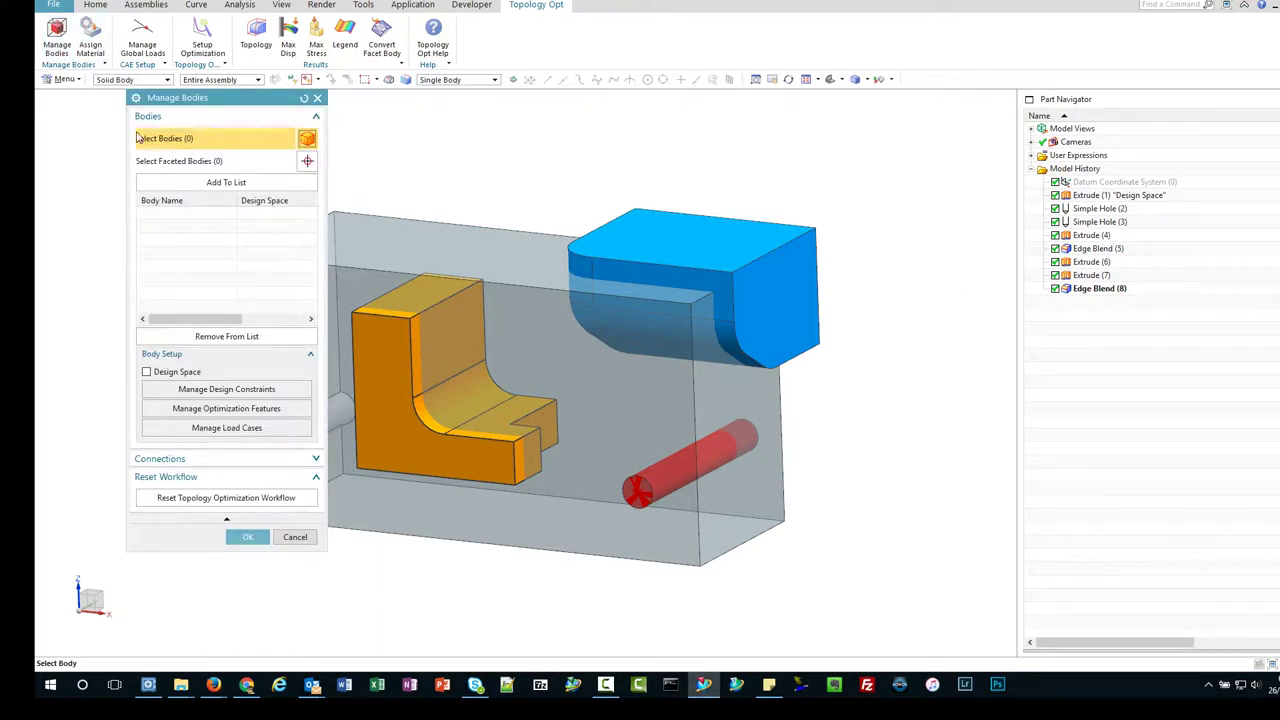
left_click(386, 233)
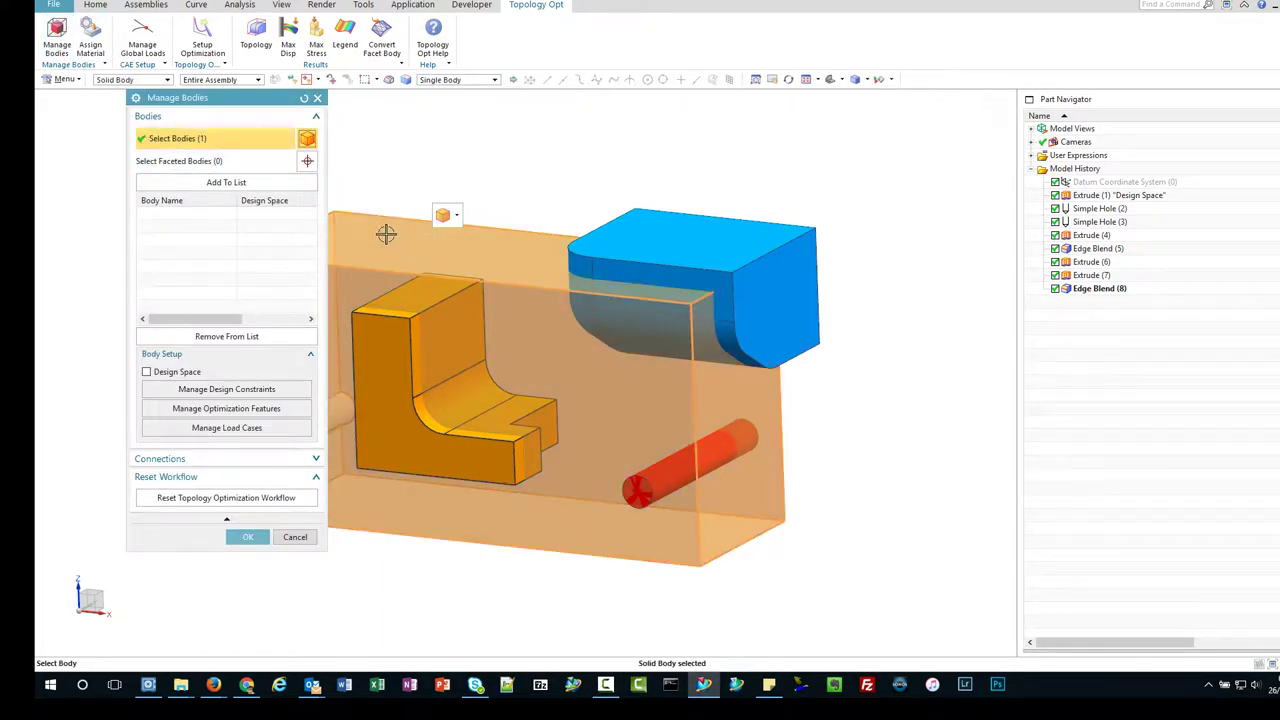
left_click(236, 184)
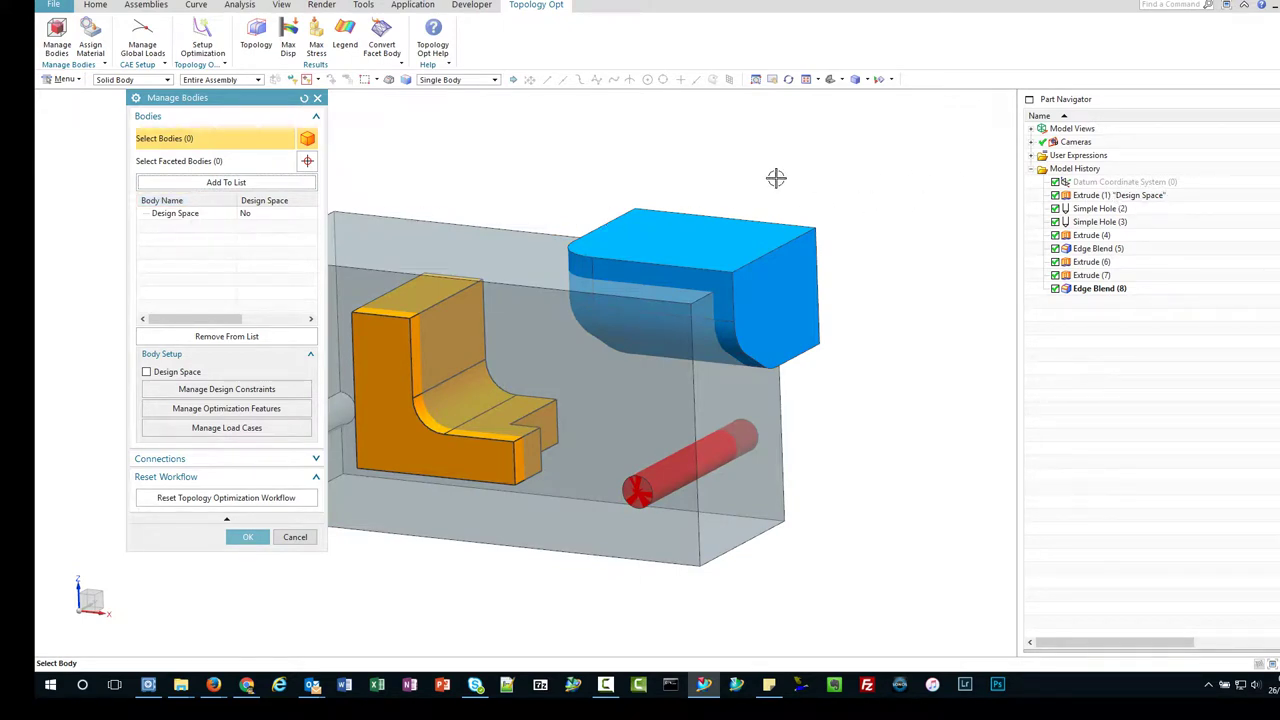
Step: Mark the Aluminum_2014 Design Space body as a design space and open its constraint settings
left_click(186, 214)
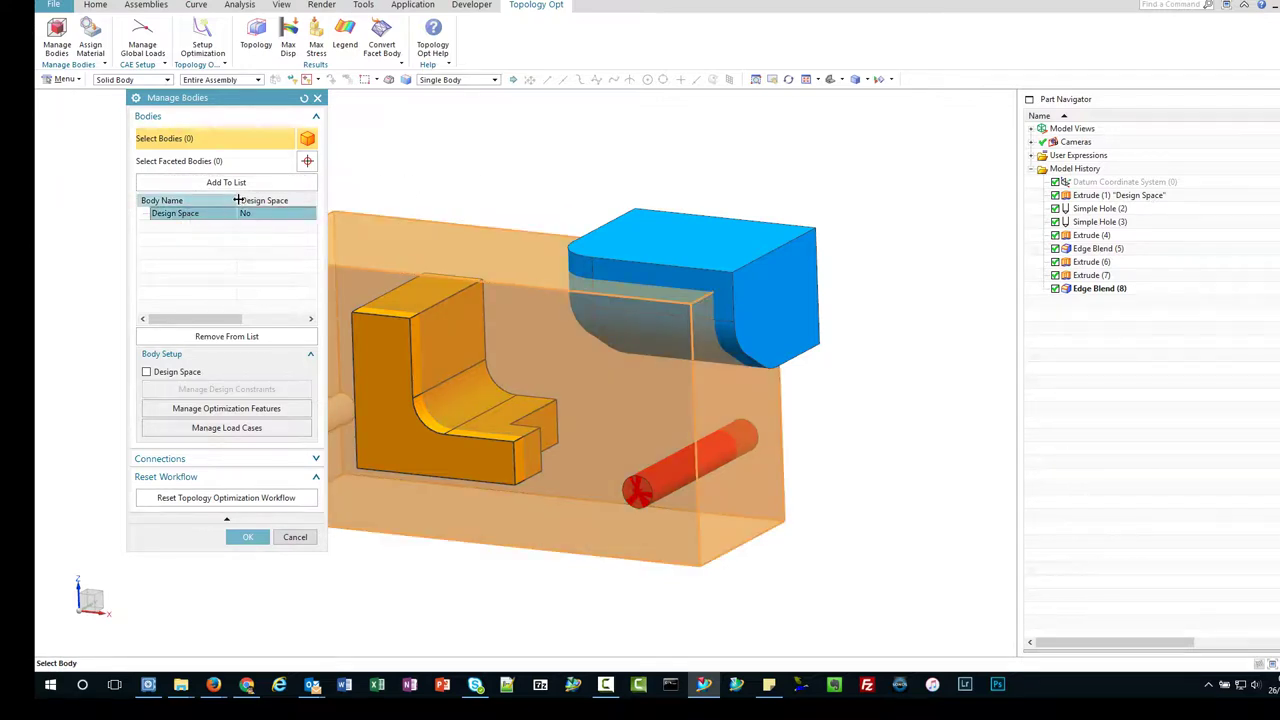
left_click_drag(237, 200, 200, 200)
left_click_drag(290, 200, 249, 201)
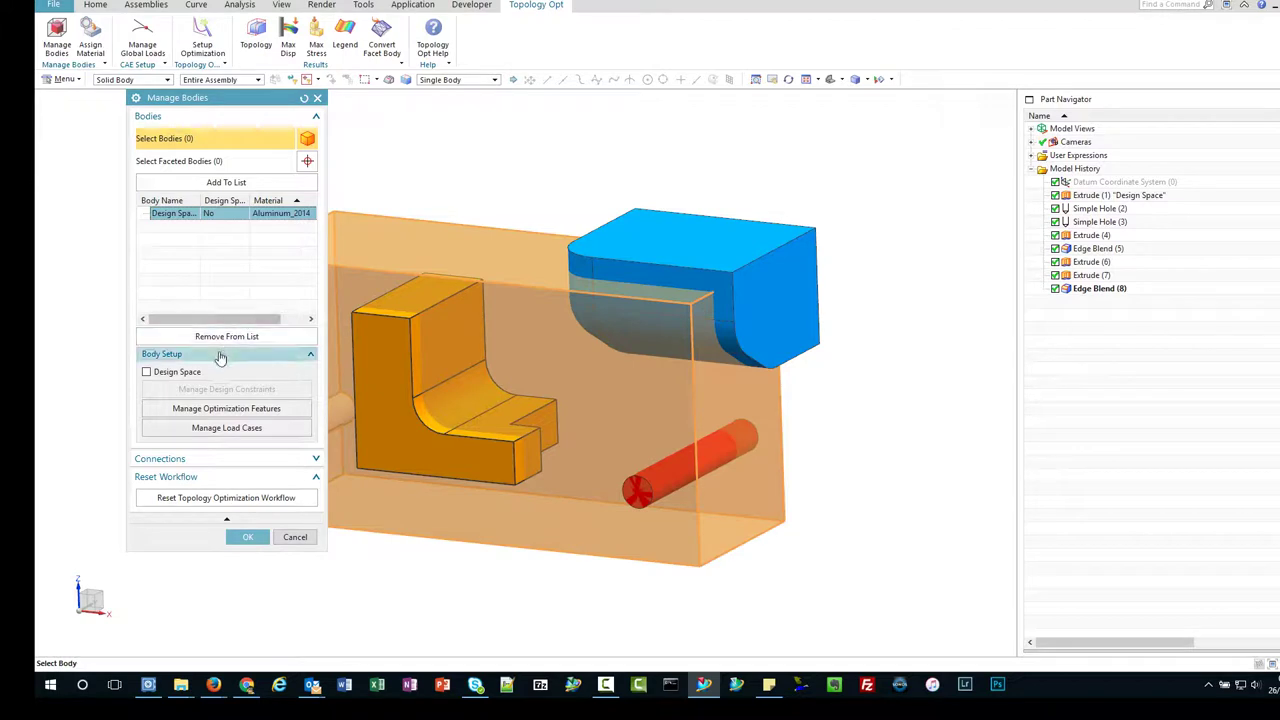
left_click(186, 374)
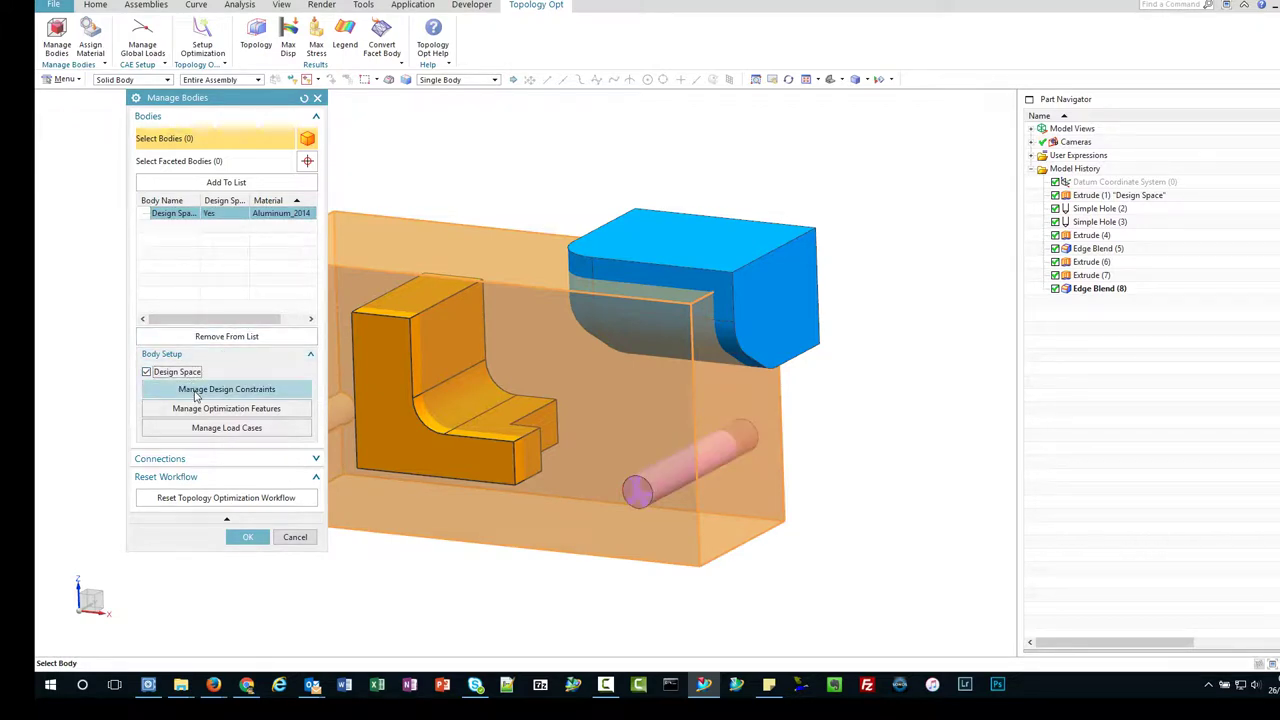
left_click(196, 392)
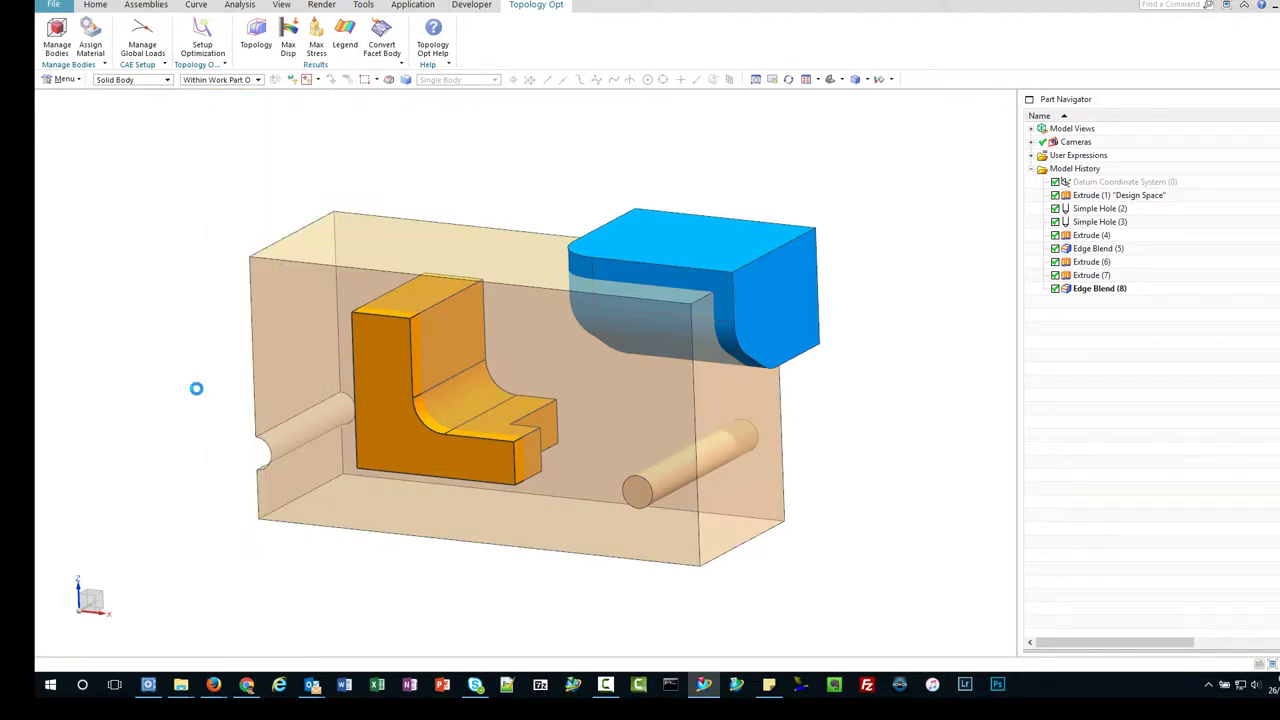
Step: Add a Planar Symmetry constraint using the block's front face as the plane
left_click(255, 156)
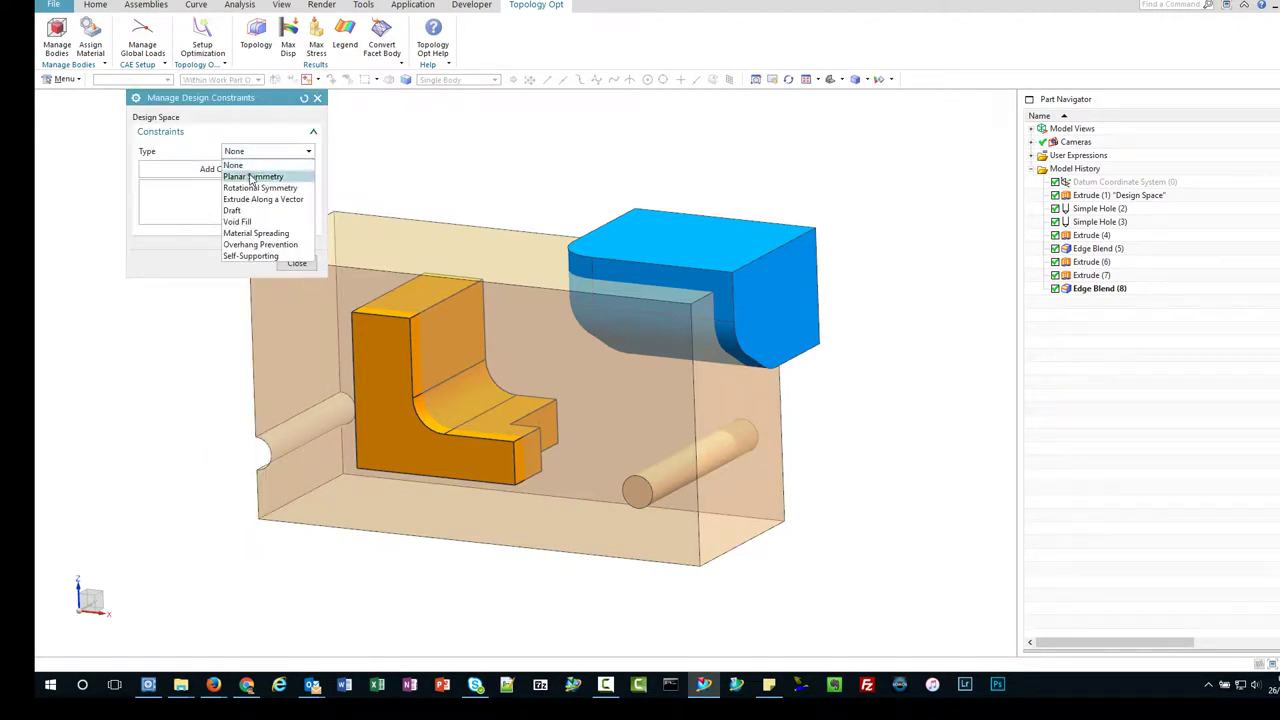
left_click(253, 176)
left_click(248, 170)
left_click(220, 185)
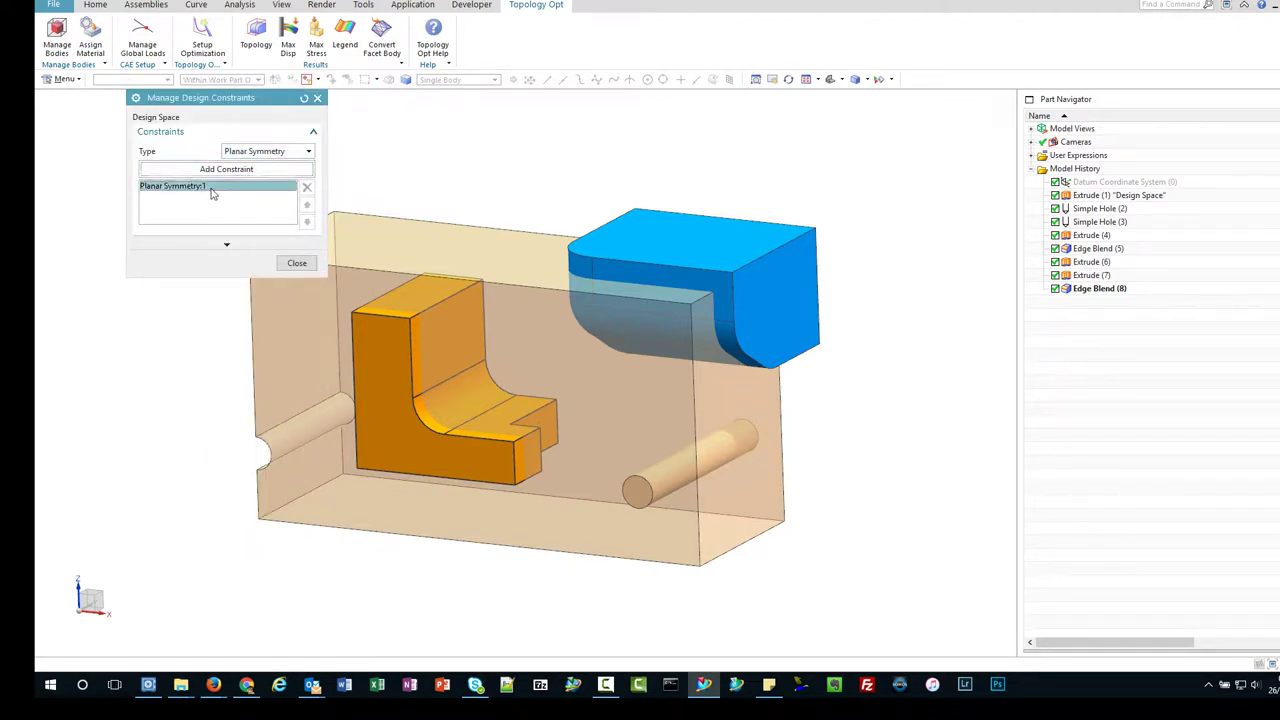
mouse_move(330, 300)
middle_mouse_down()
mouse_move(429, 346)
mouse_move(554, 369)
middle_mouse_up()
left_click(554, 370)
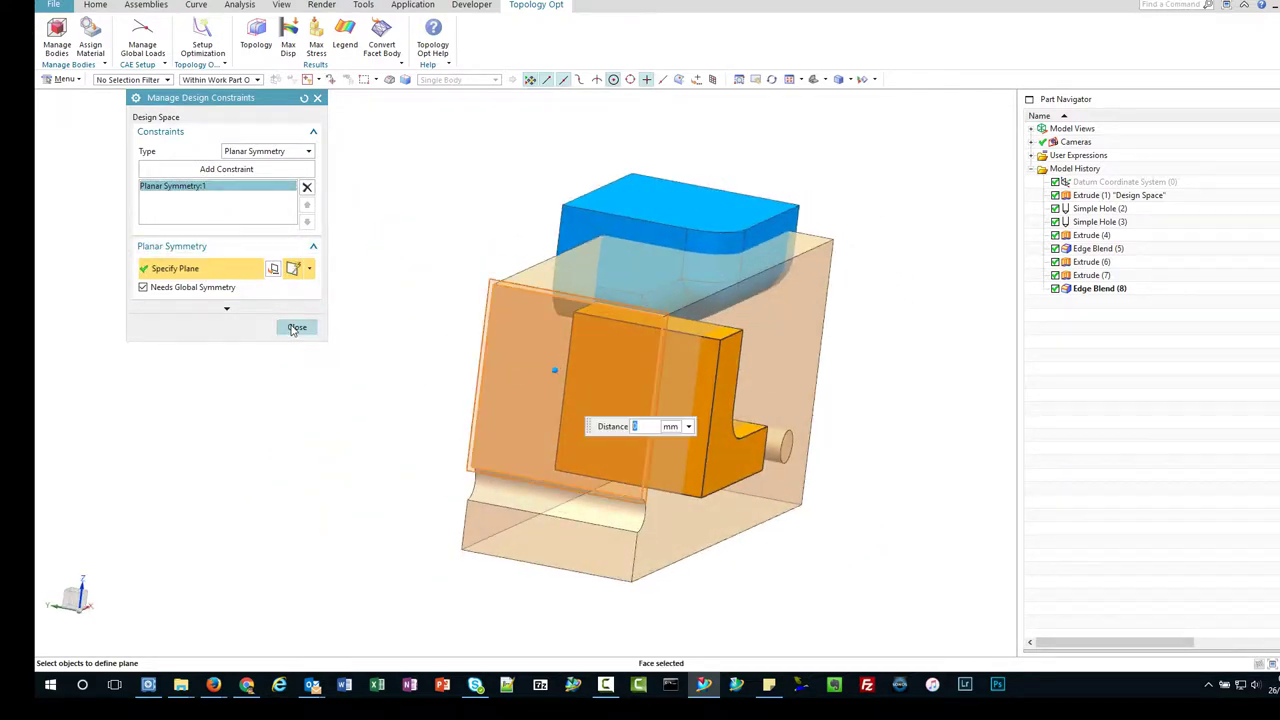
left_click(296, 328)
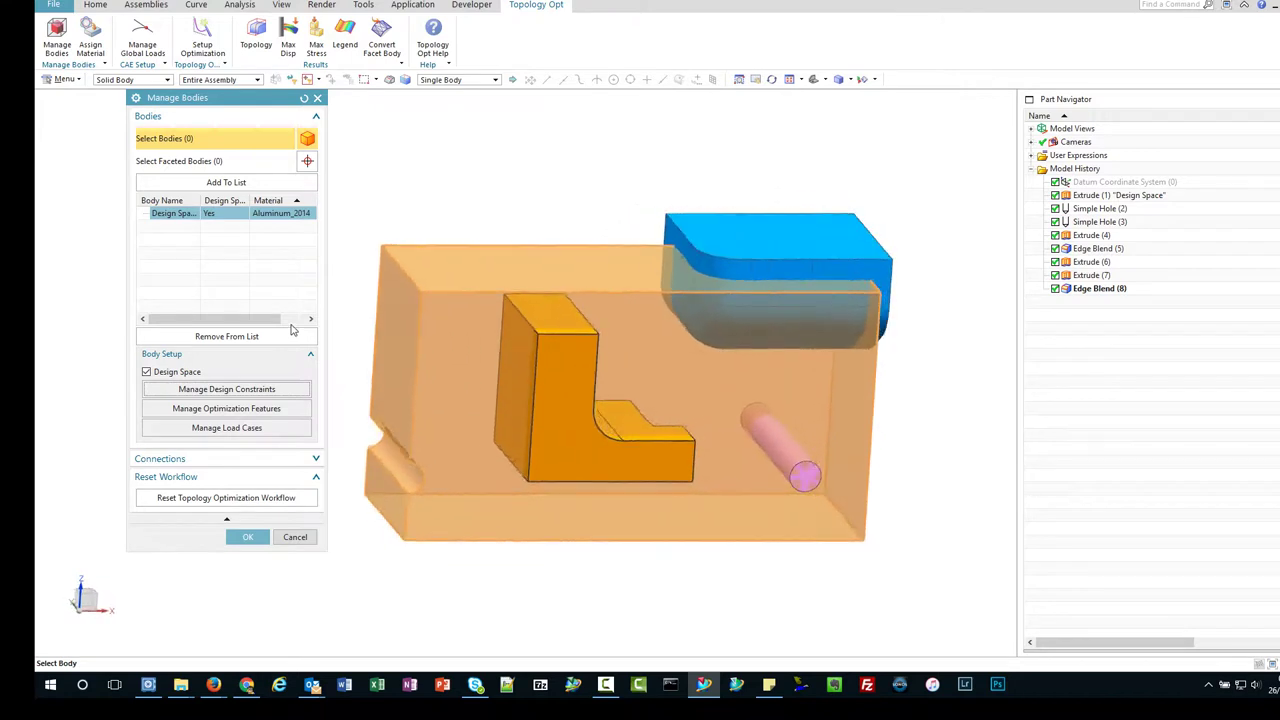
Step: Add both auto-recognized holes; give SIMPLE HOLE(2:1A) 0.5 mm offset and a Fixed ground constraint
left_click(264, 409)
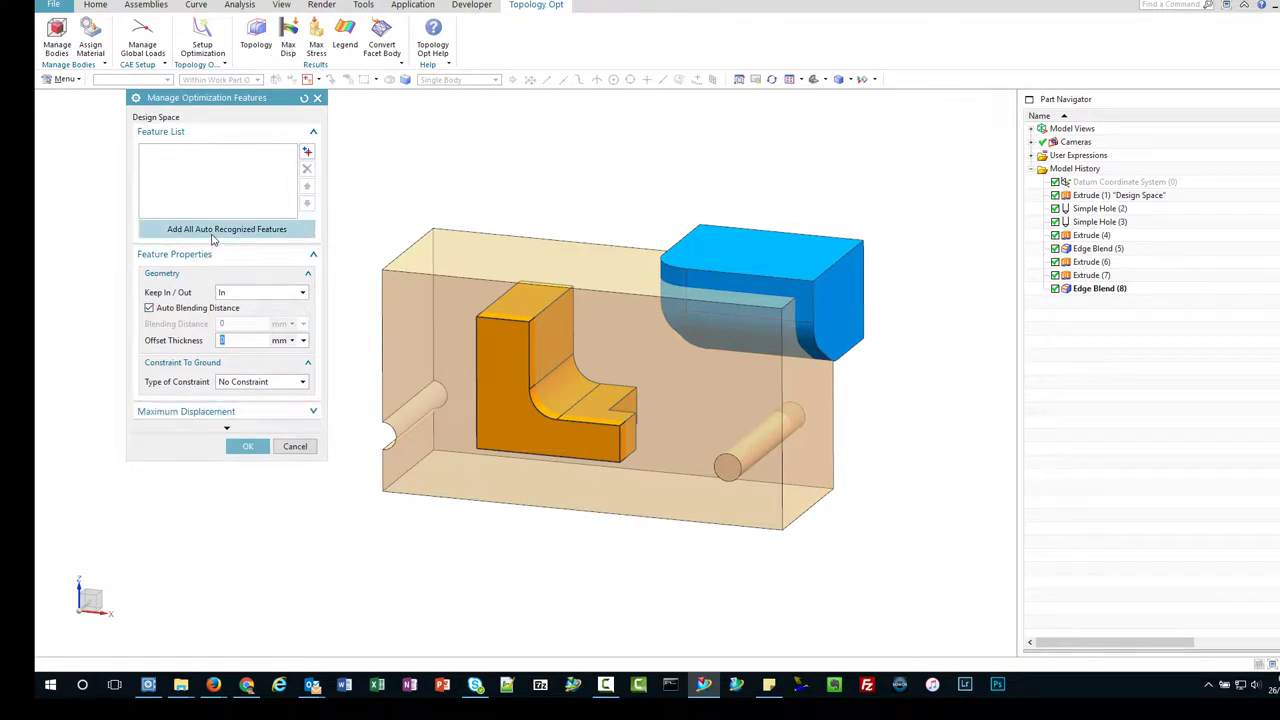
left_click(212, 232)
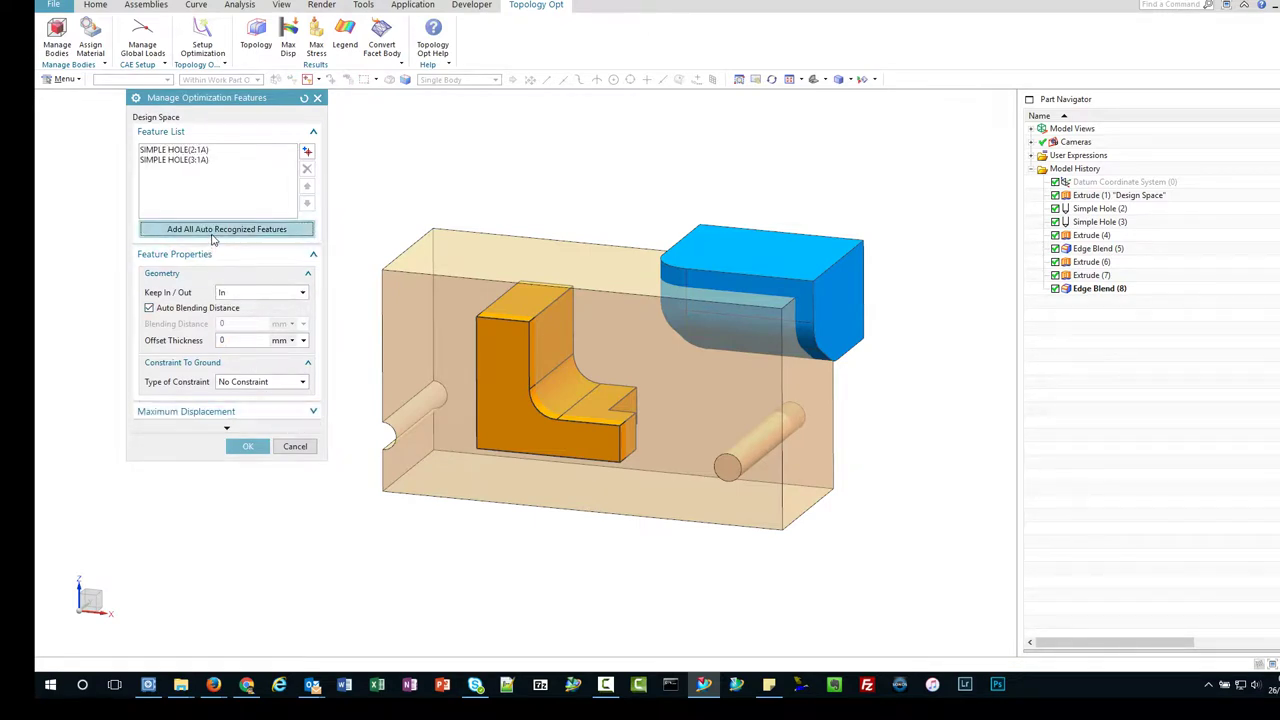
left_click(198, 151)
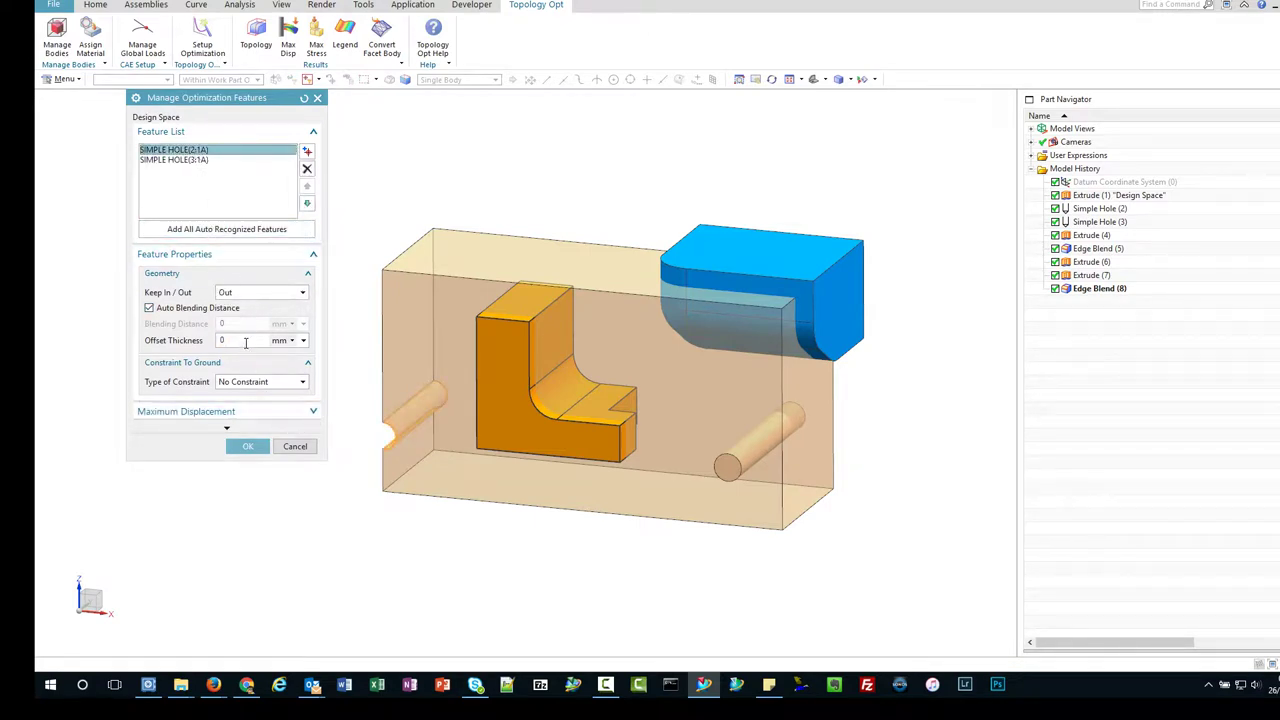
left_click(245, 341)
type("5")
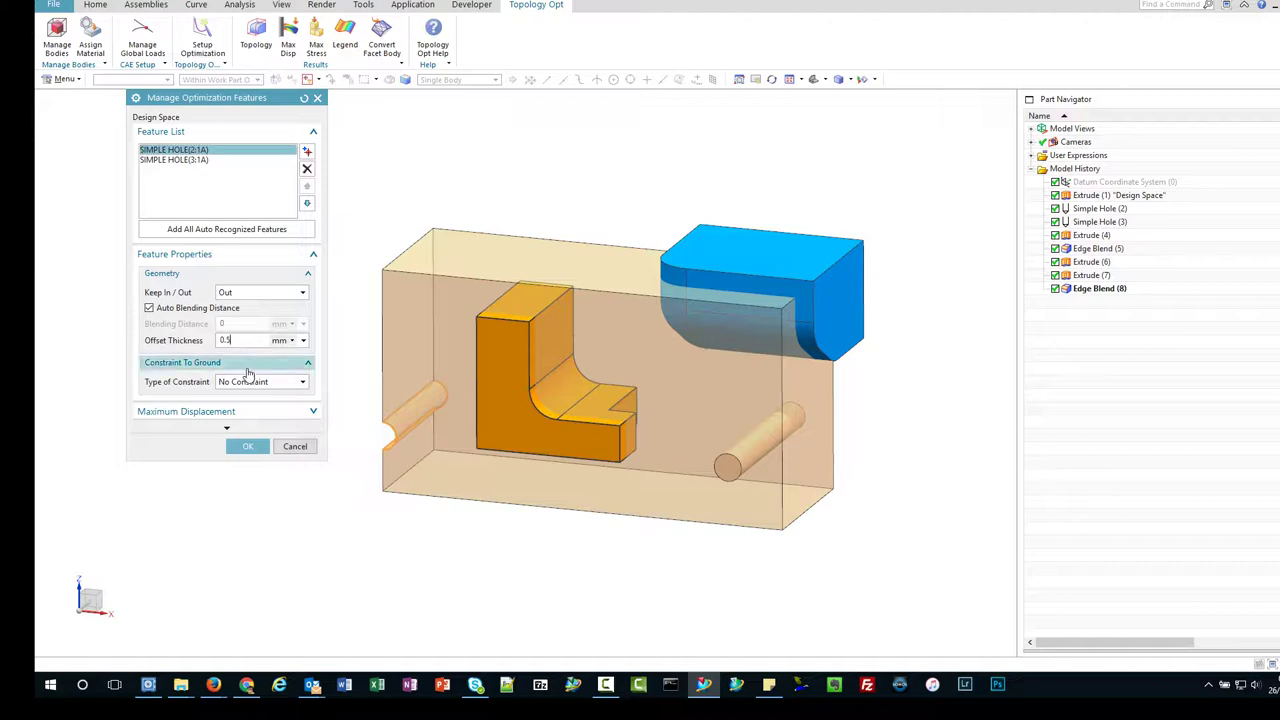
left_click(246, 381)
left_click(245, 408)
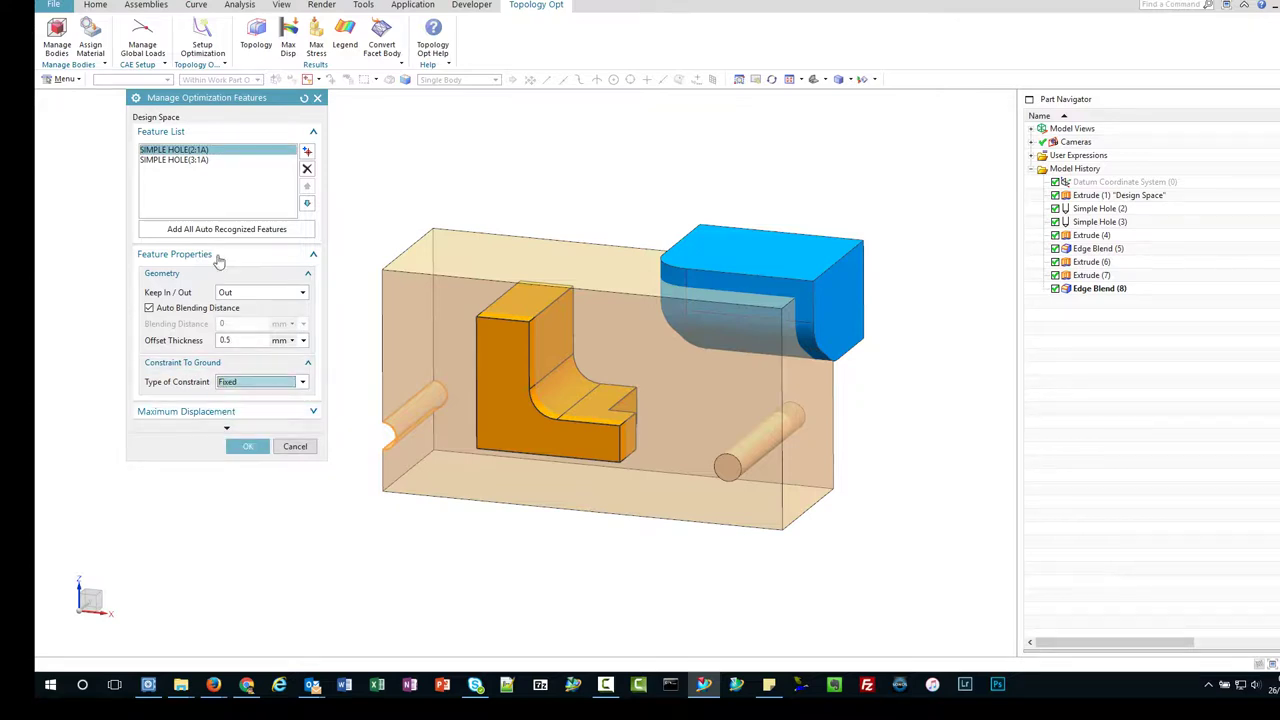
Step: Set SIMPLE HOLE(3:1A)'s offset thickness to 0.5 mm and recheck both holes
left_click(204, 160)
left_click(240, 341)
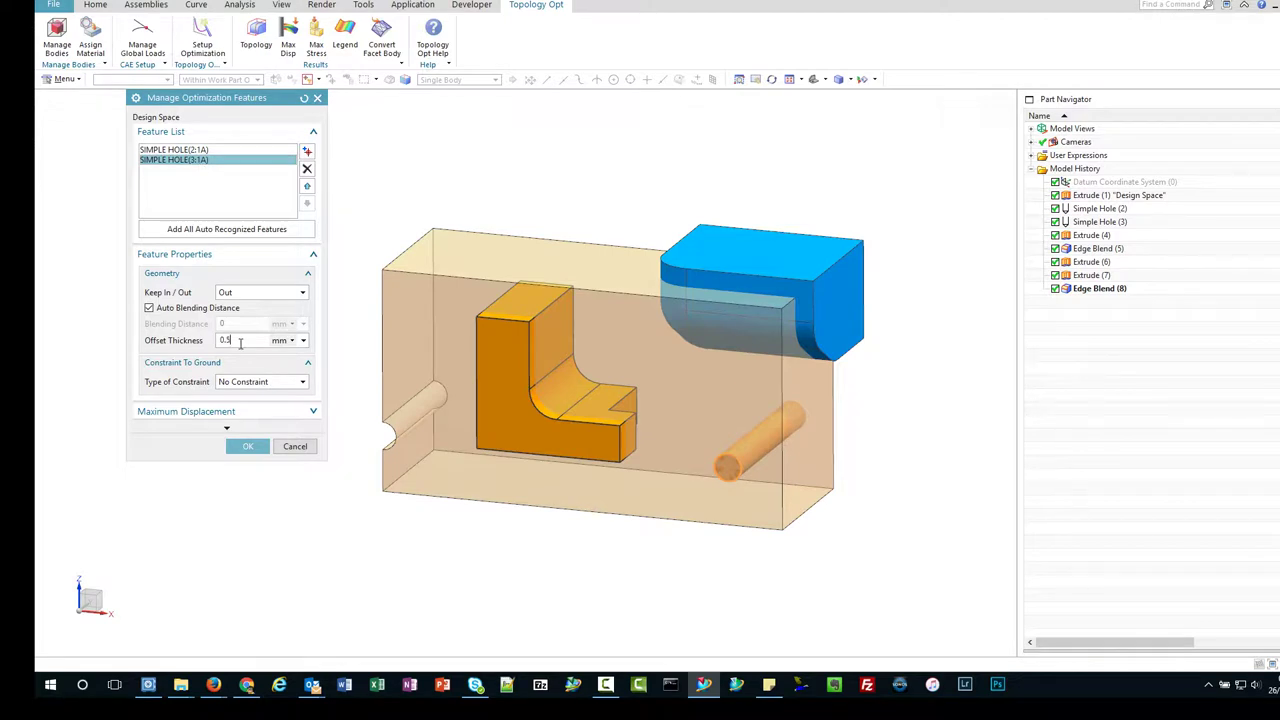
left_click(193, 150)
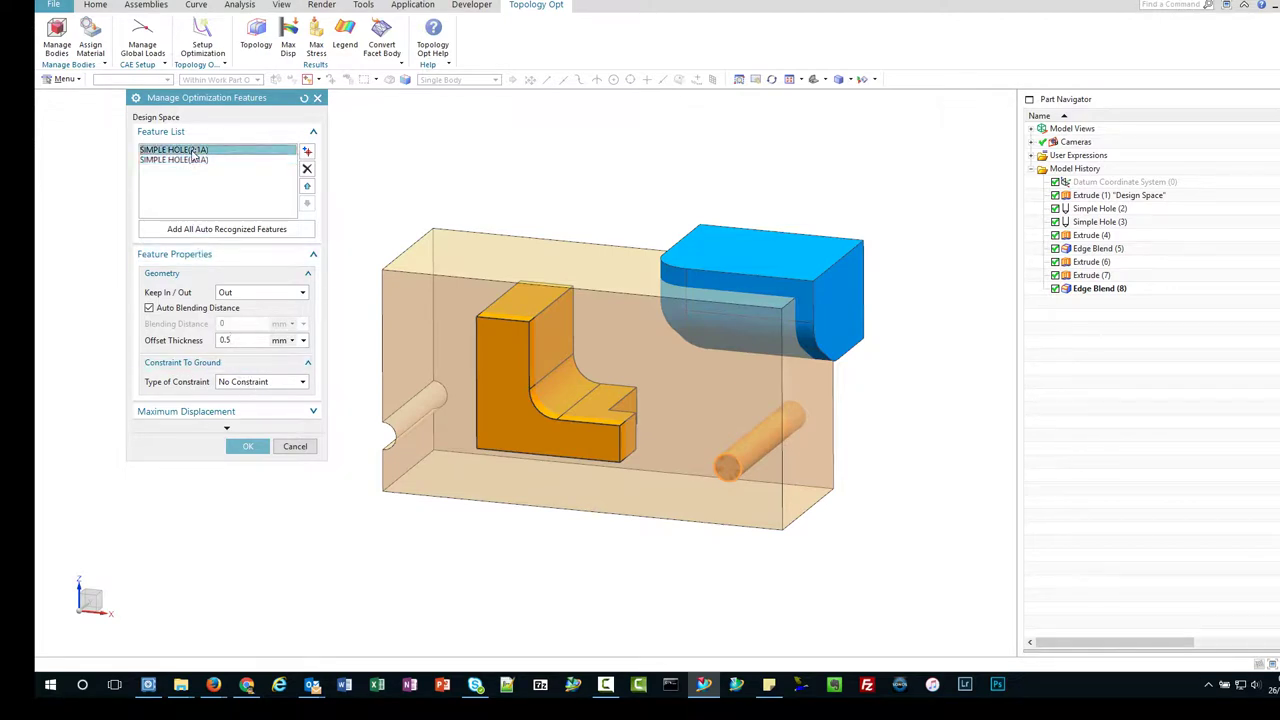
left_click(193, 161)
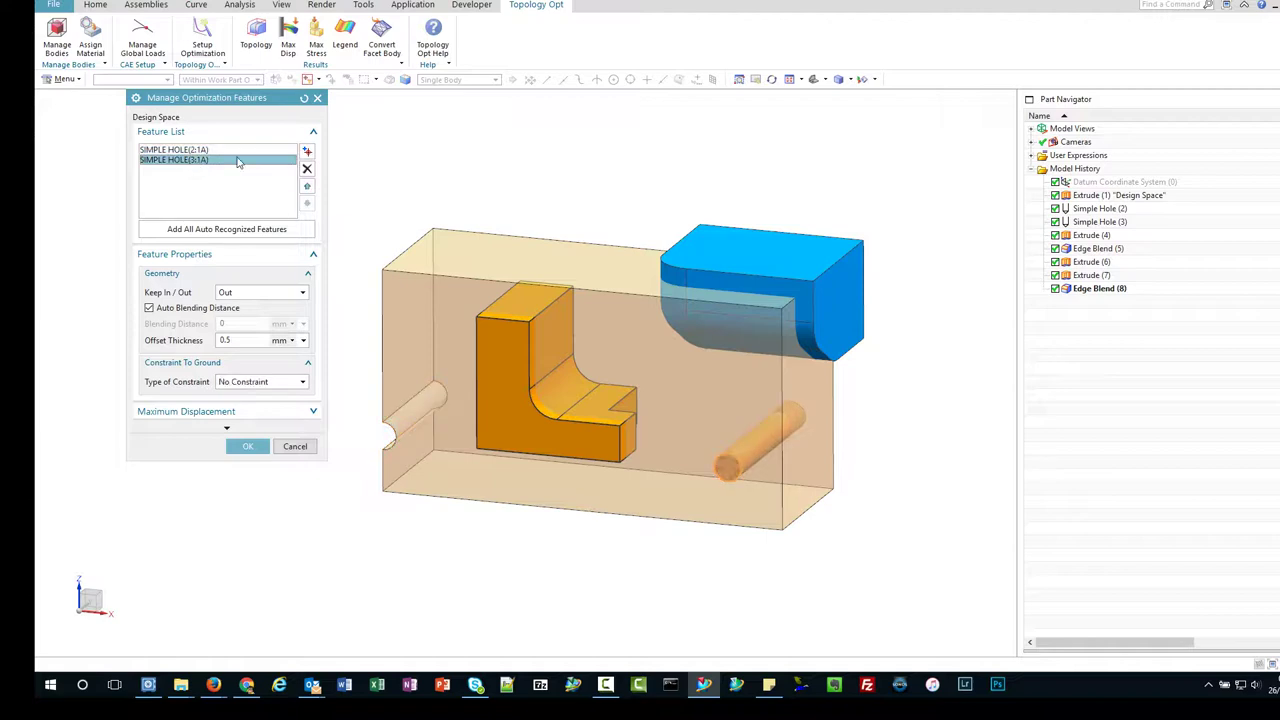
Step: Add EXTRUDE(7) blue block and EXTRUDE(4) L-shaped body as keep-out features with 0 mm offset
left_click(307, 151)
left_click(722, 242)
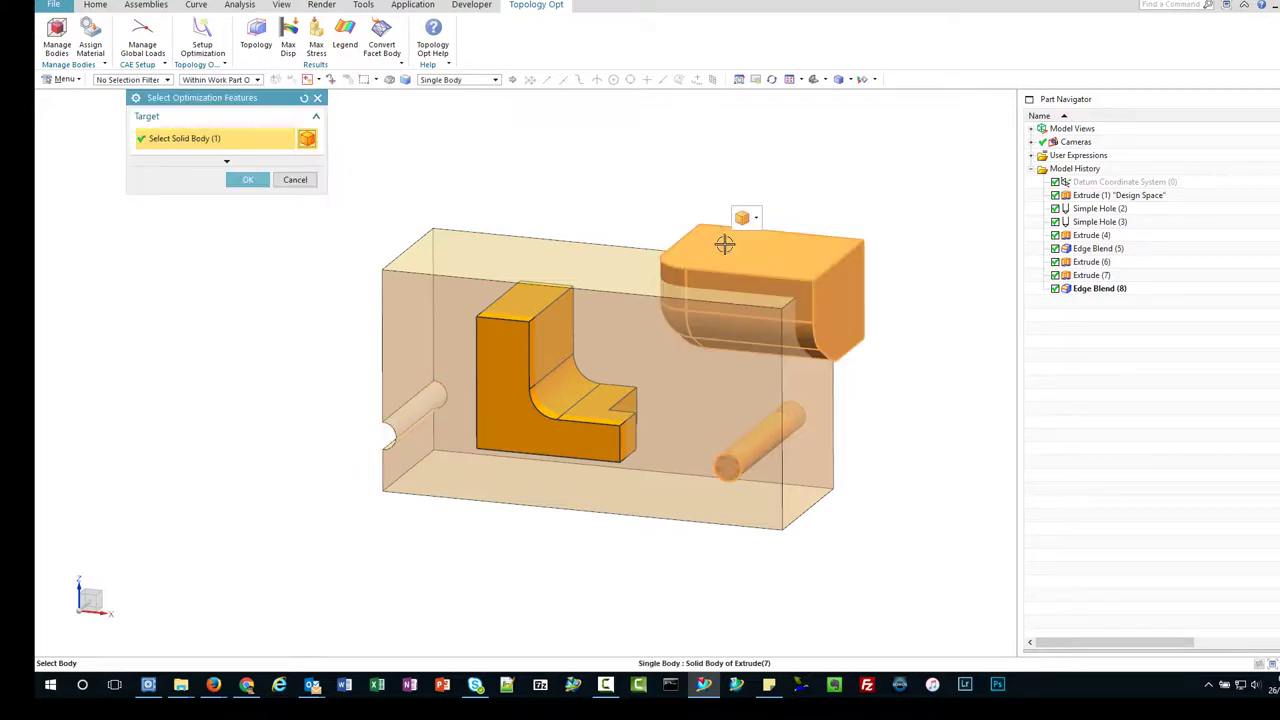
left_click(503, 364)
left_click(248, 179)
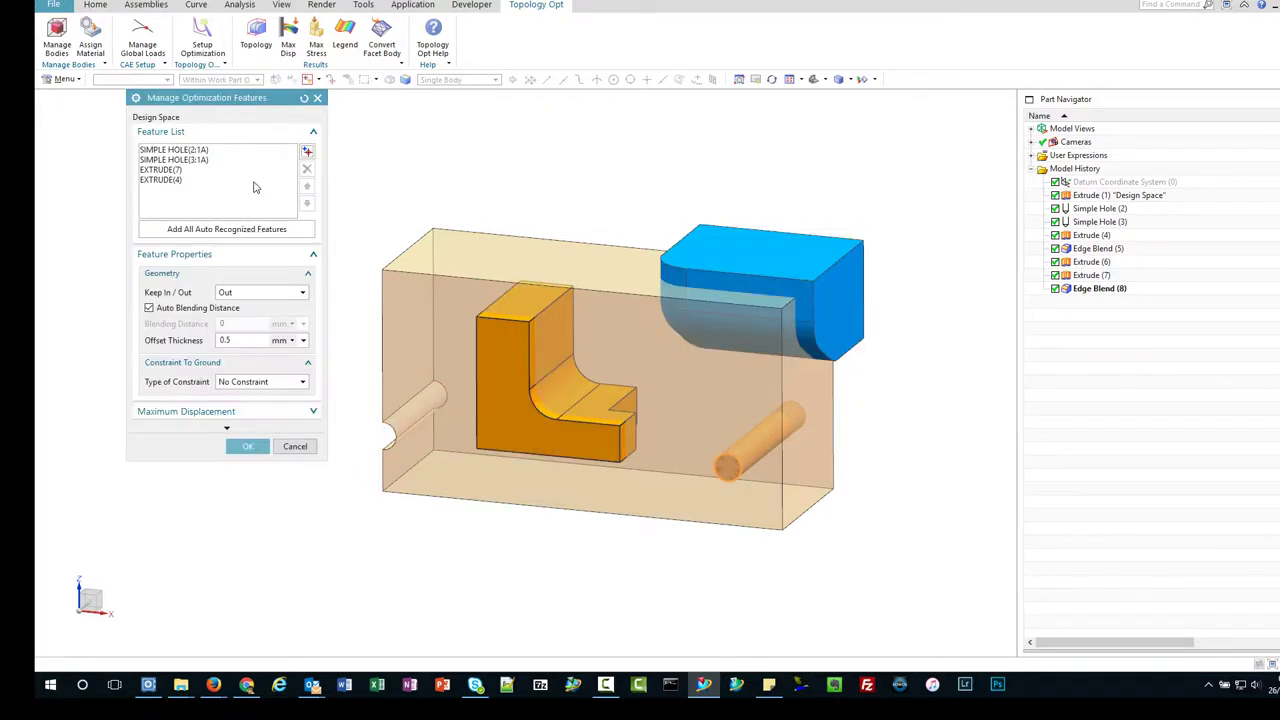
left_click(188, 172)
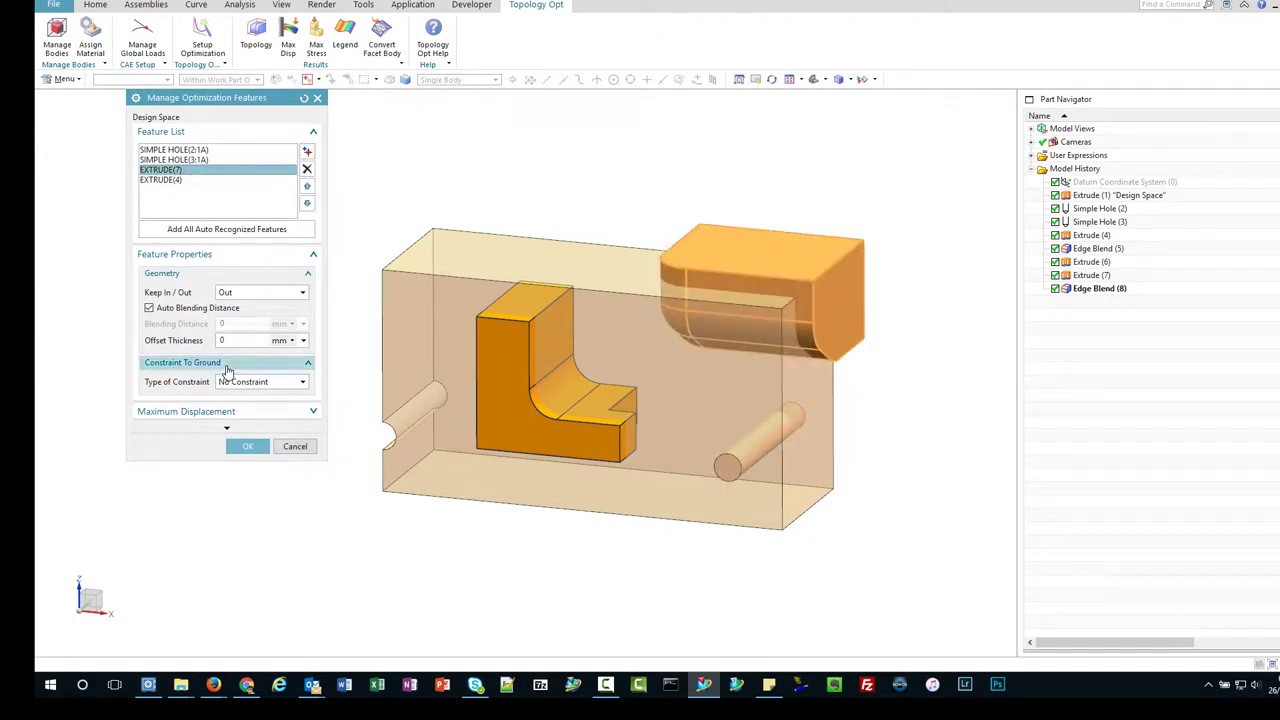
left_click(186, 180)
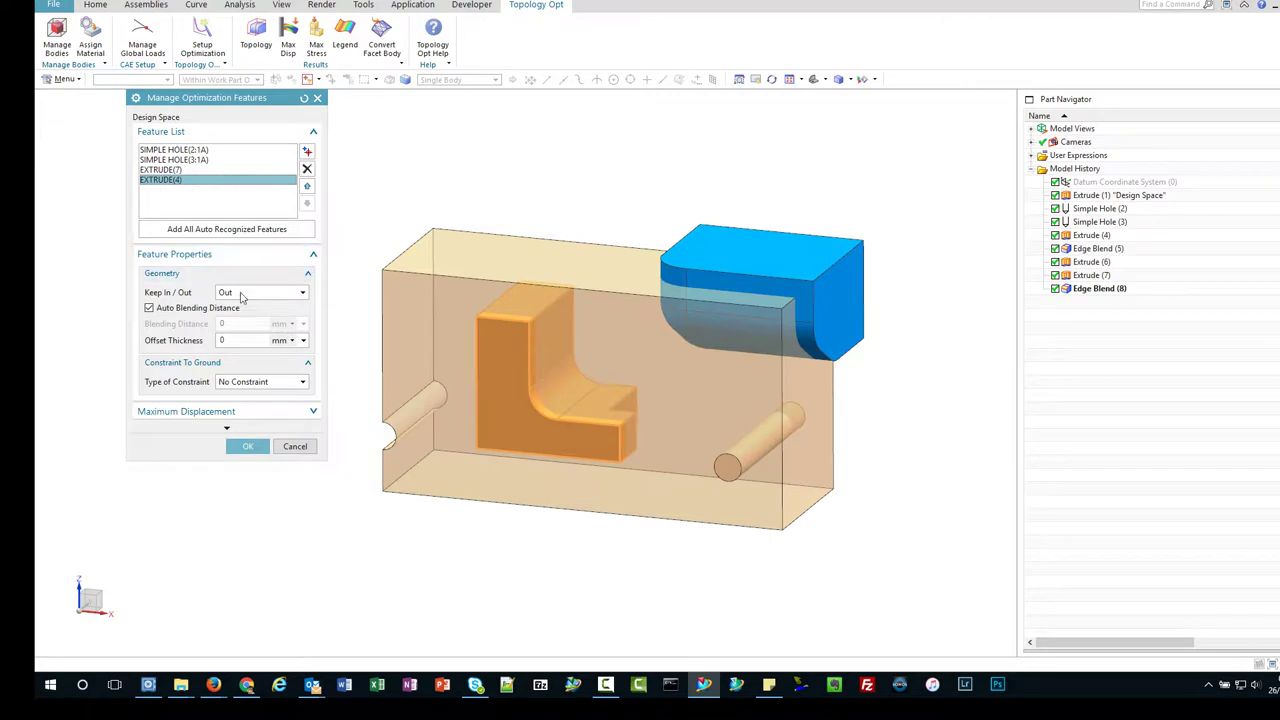
left_click(245, 445)
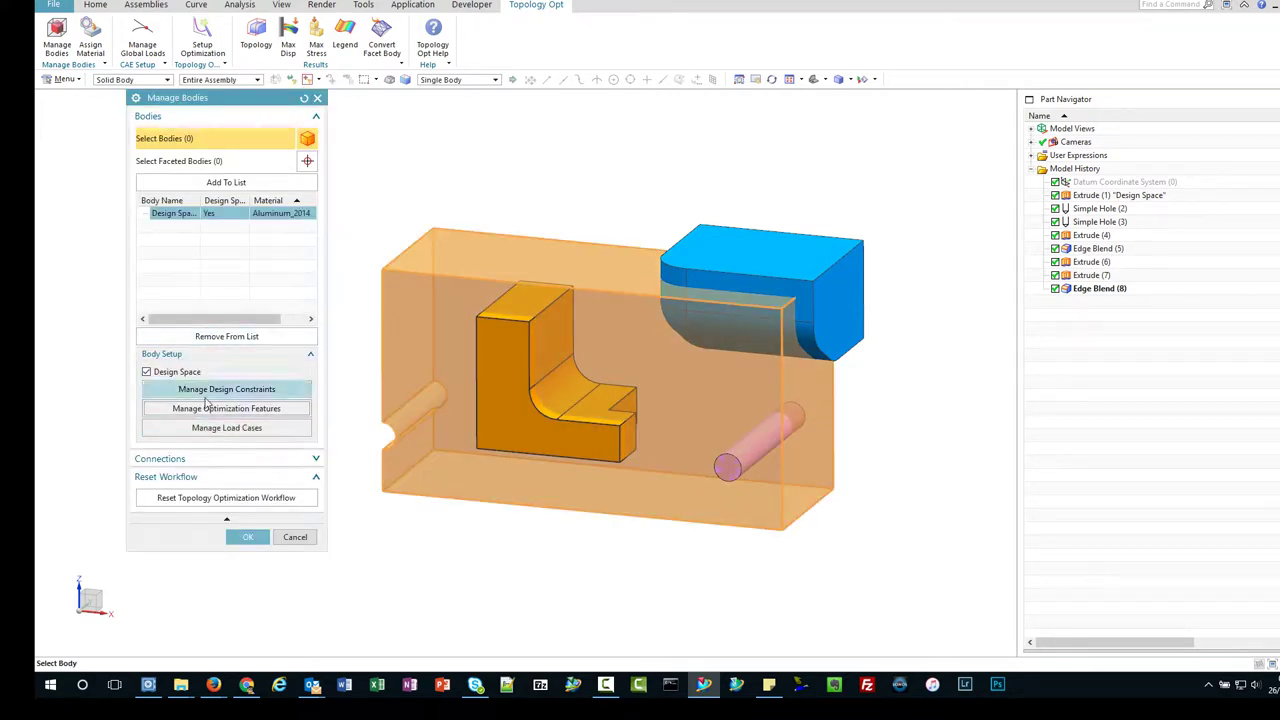
Step: Apply a 1000 N force to SIMPLE HOLE(3:1A) in Load Case 1, then close body setup
left_click(211, 429)
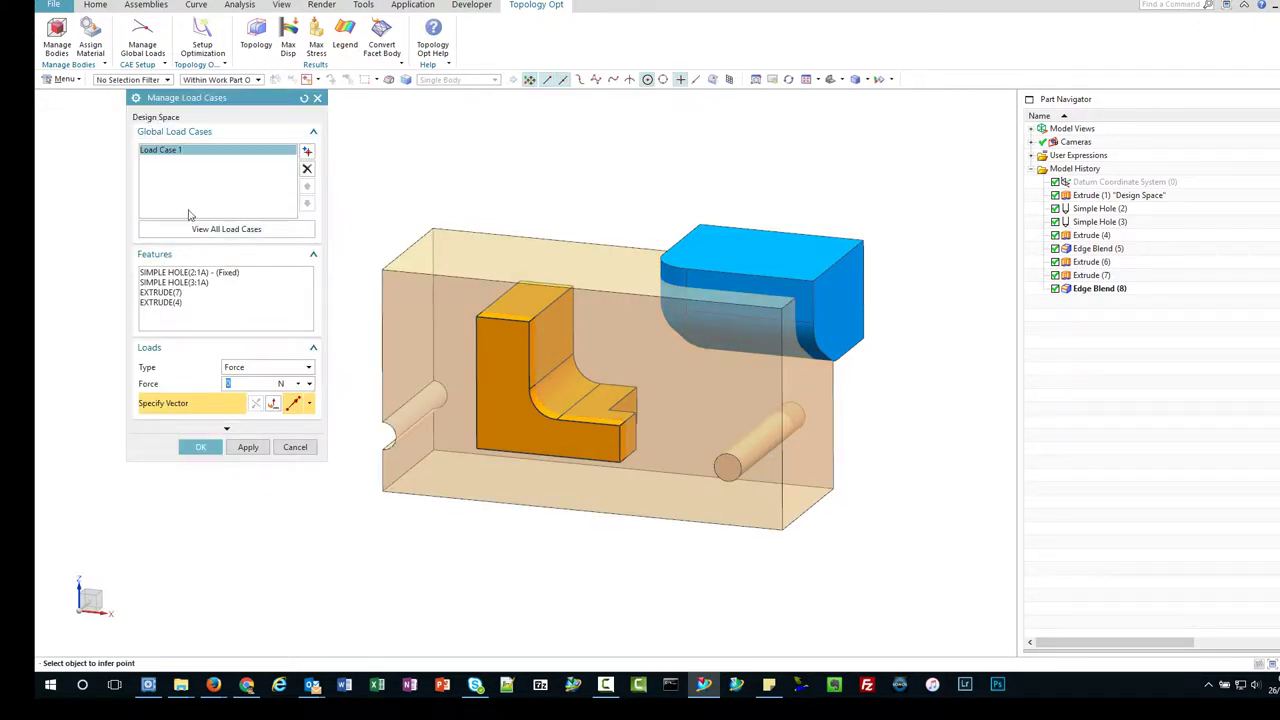
left_click(195, 283)
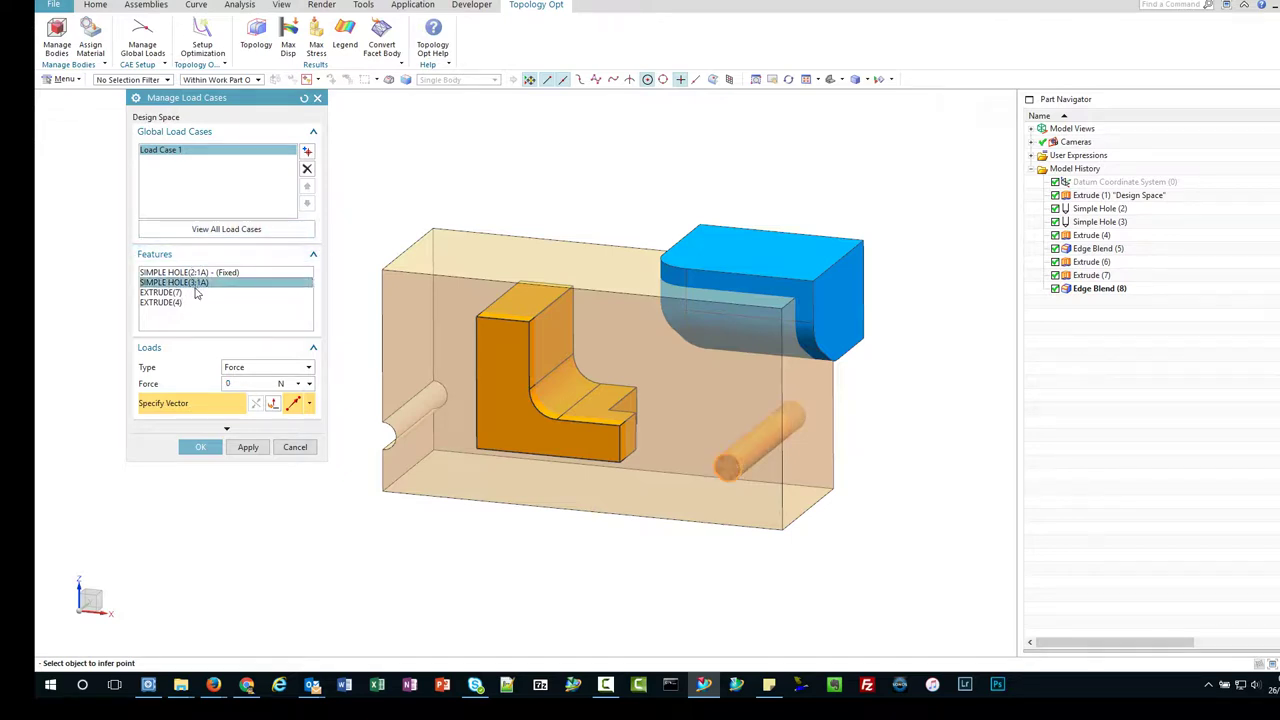
left_click(233, 383)
type("1000")
double_click(232, 383)
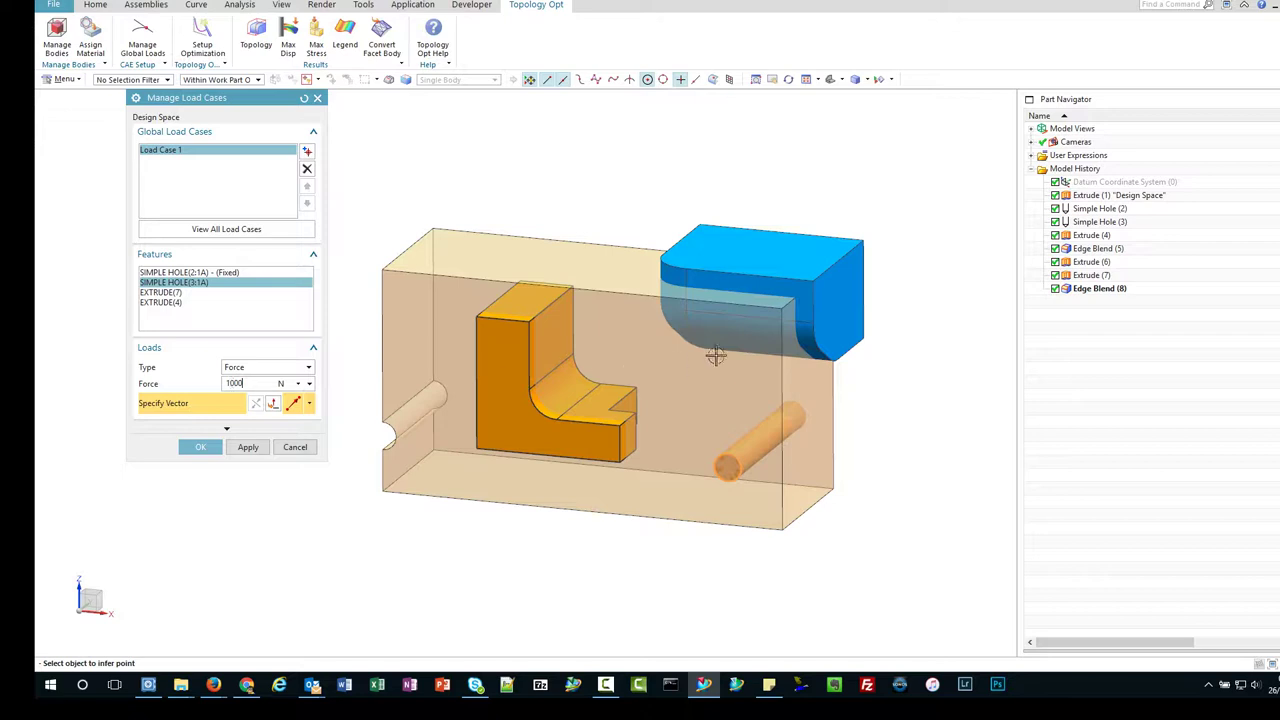
left_click(834, 489)
left_click(200, 449)
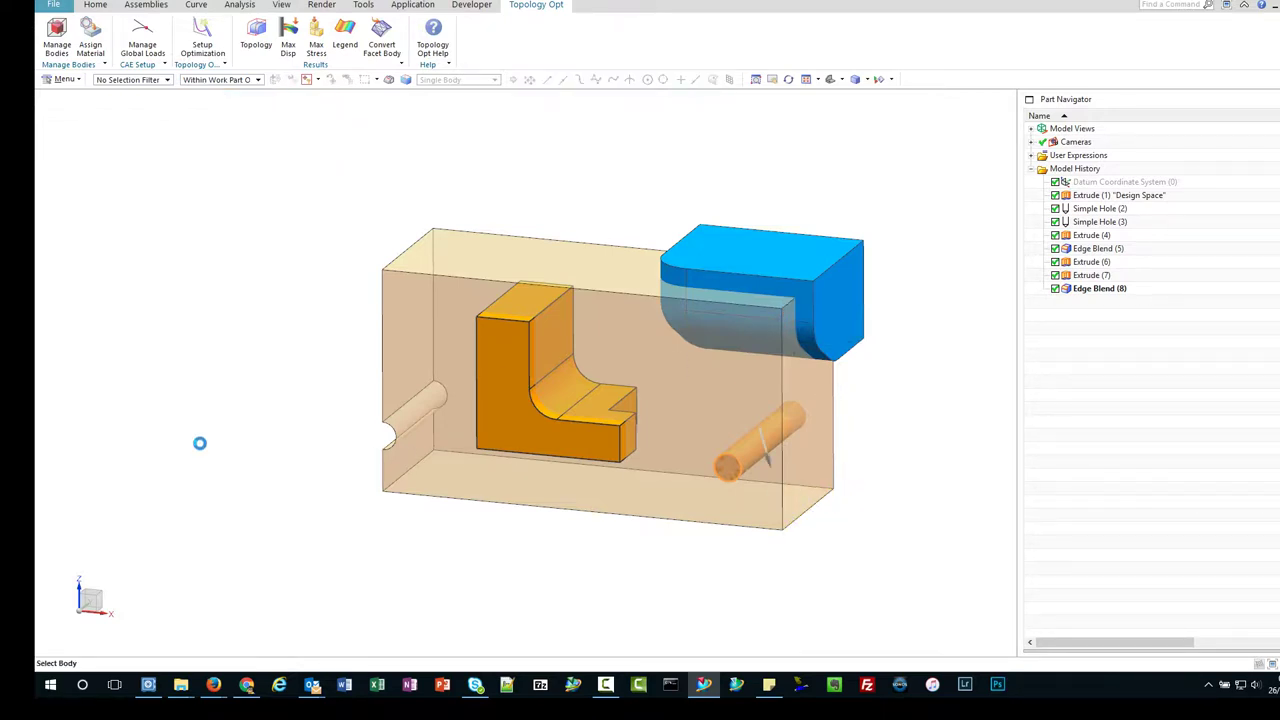
left_click(262, 538)
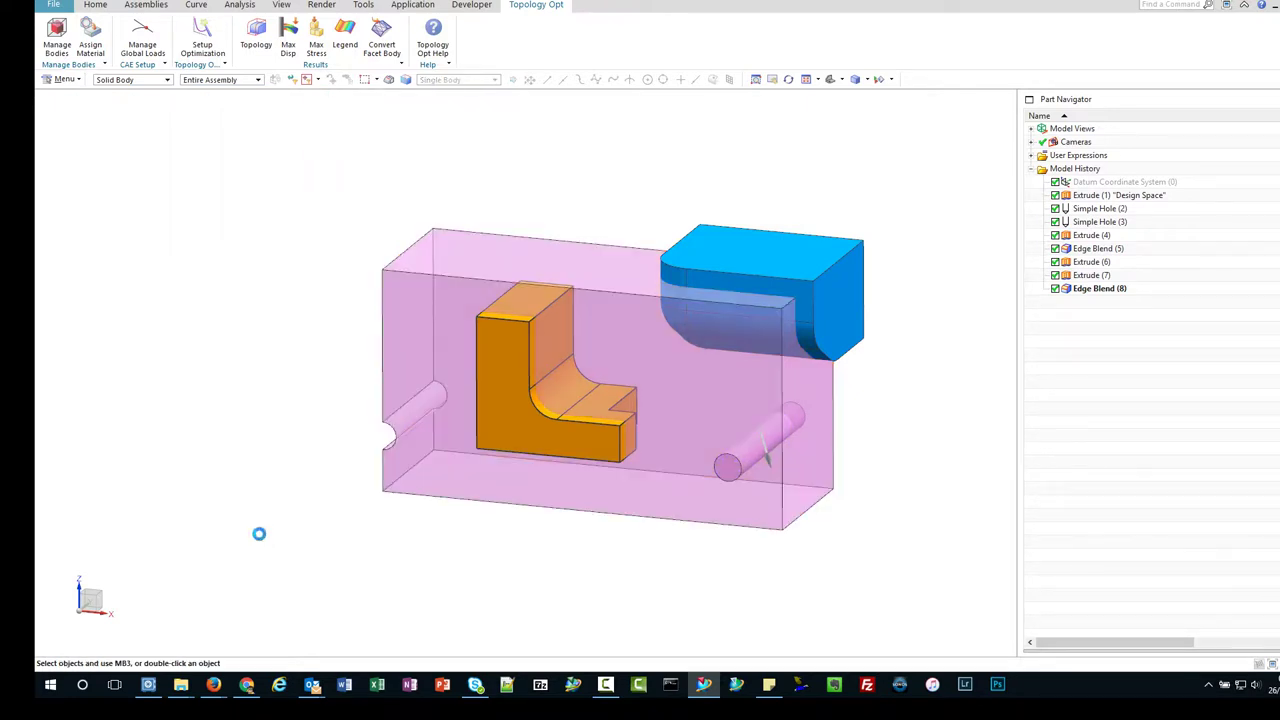
Step: Use a finer global resolution and a 0.002 kg mass target, then run the optimization
left_click(203, 30)
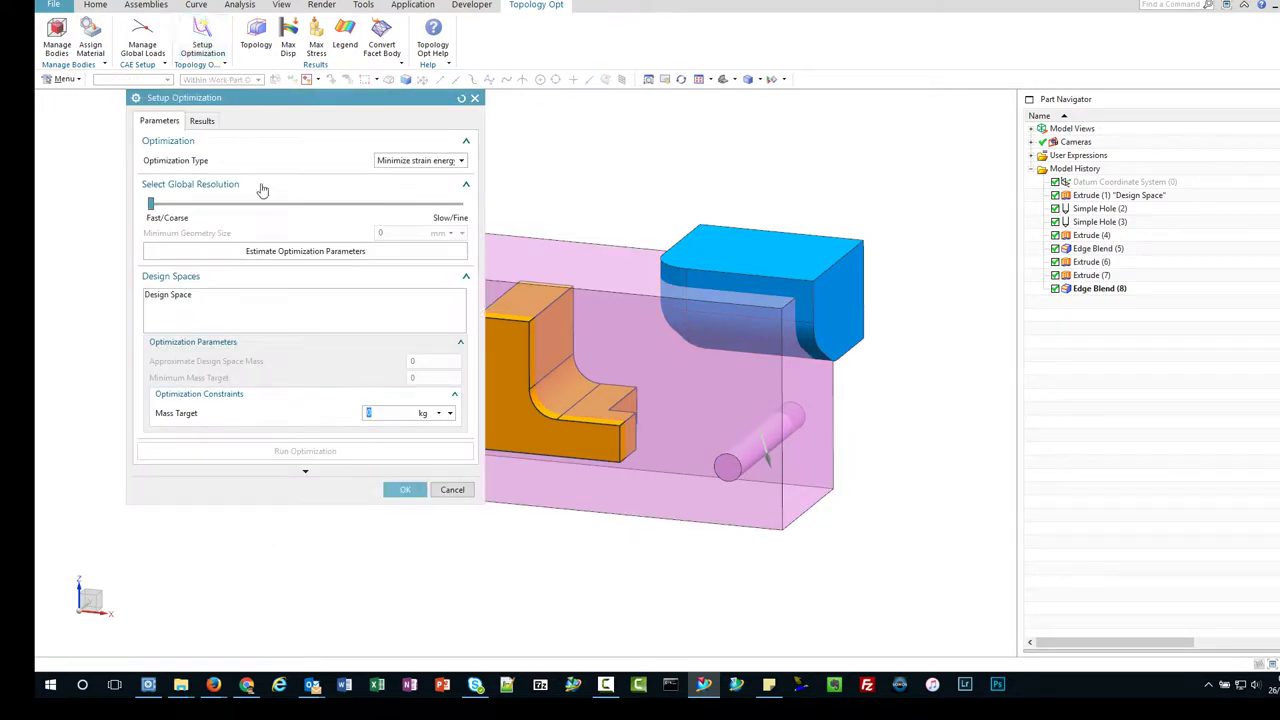
left_click(277, 251)
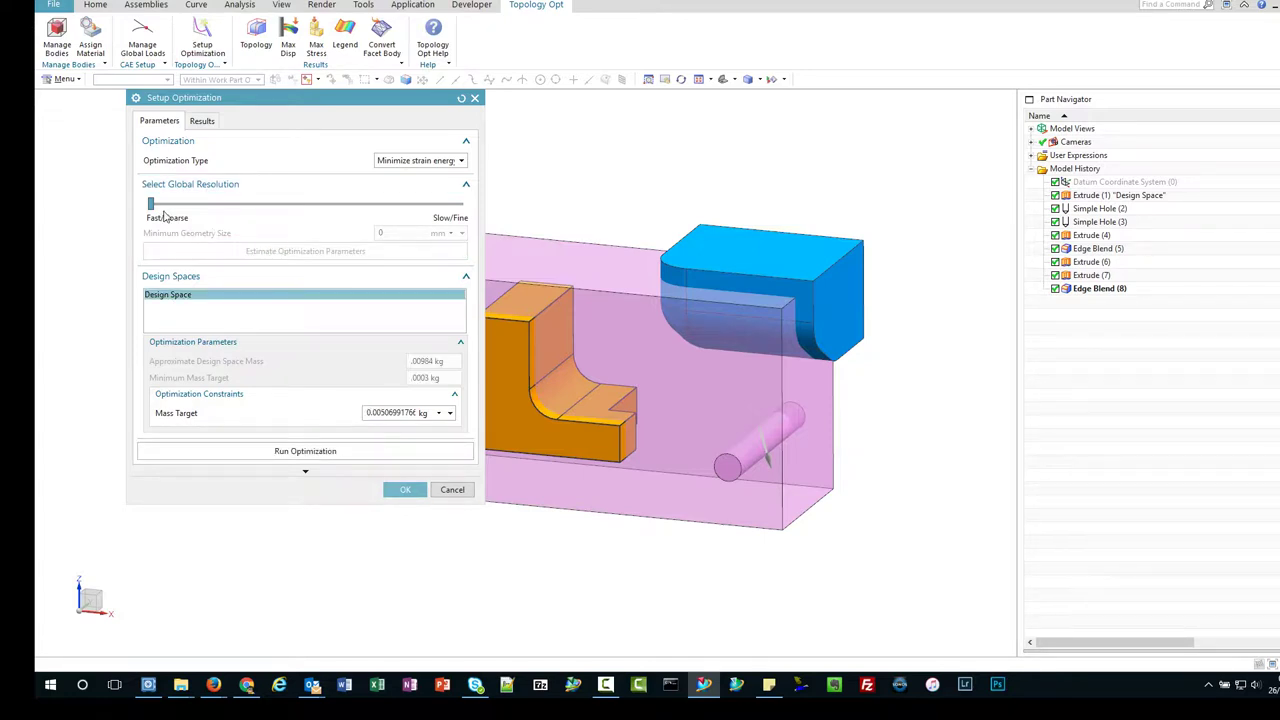
left_click_drag(151, 204, 177, 205)
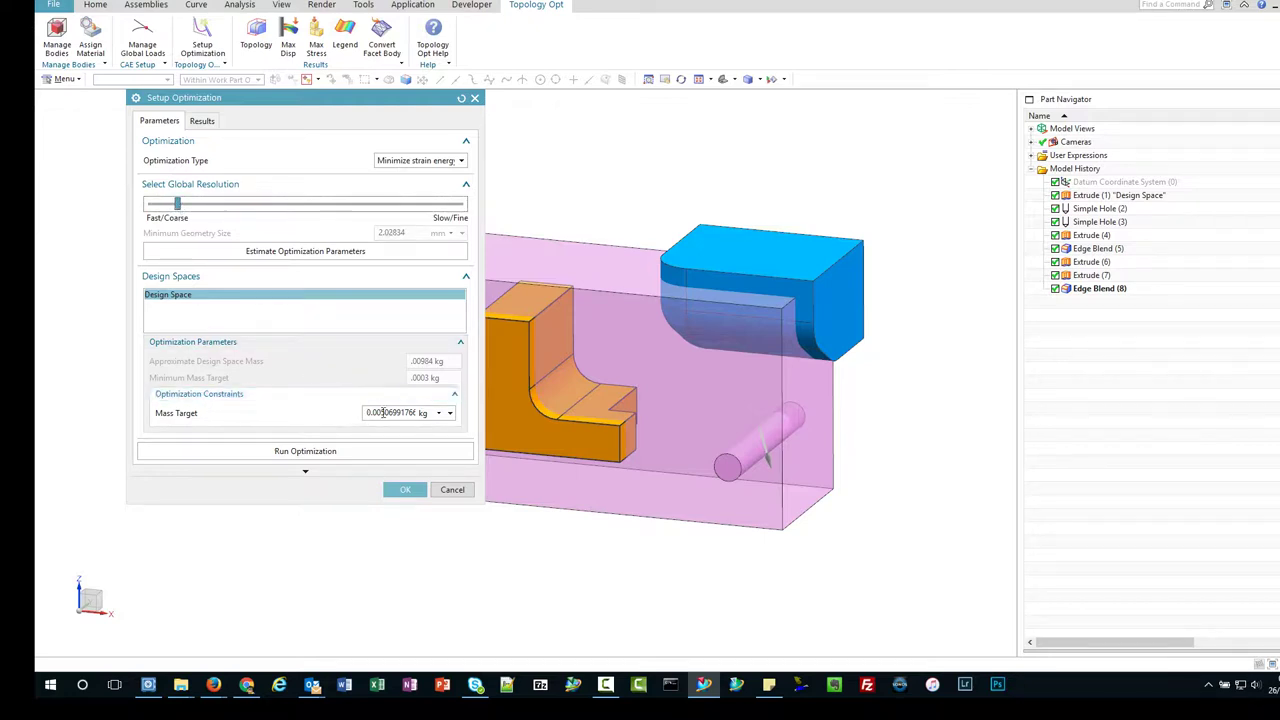
left_click_drag(383, 413, 463, 414)
type("0.002")
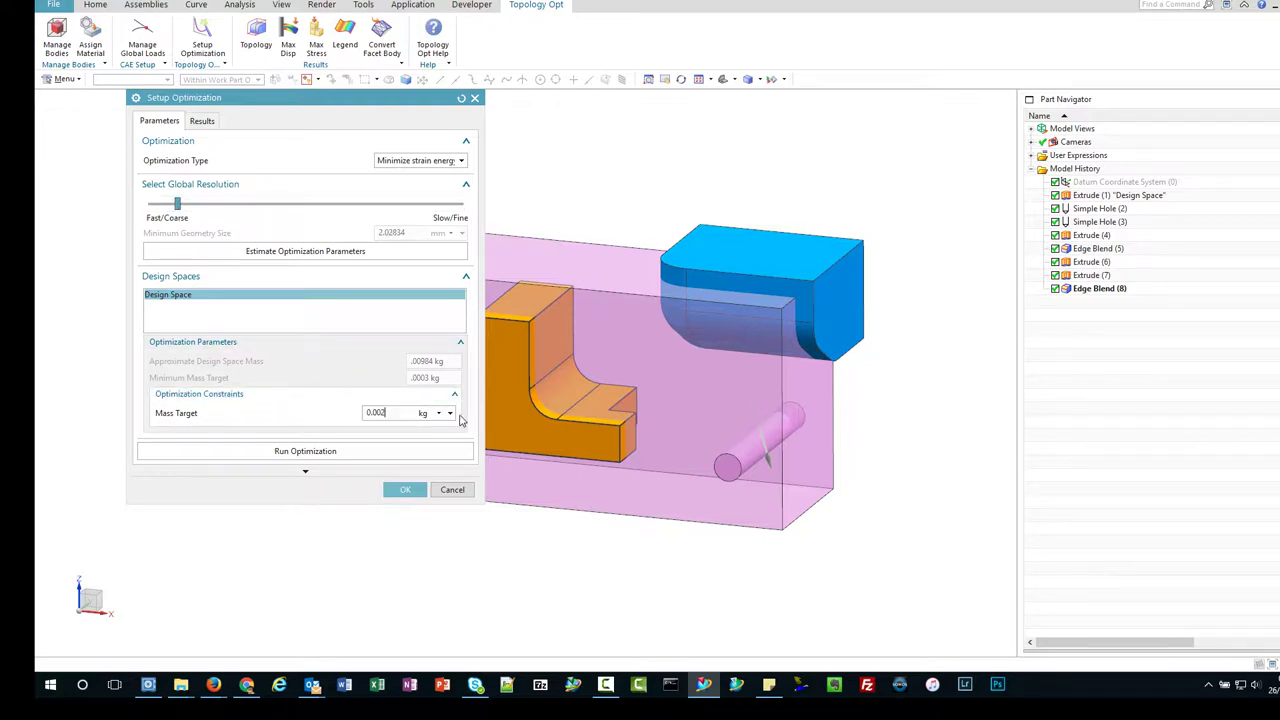
left_click(321, 452)
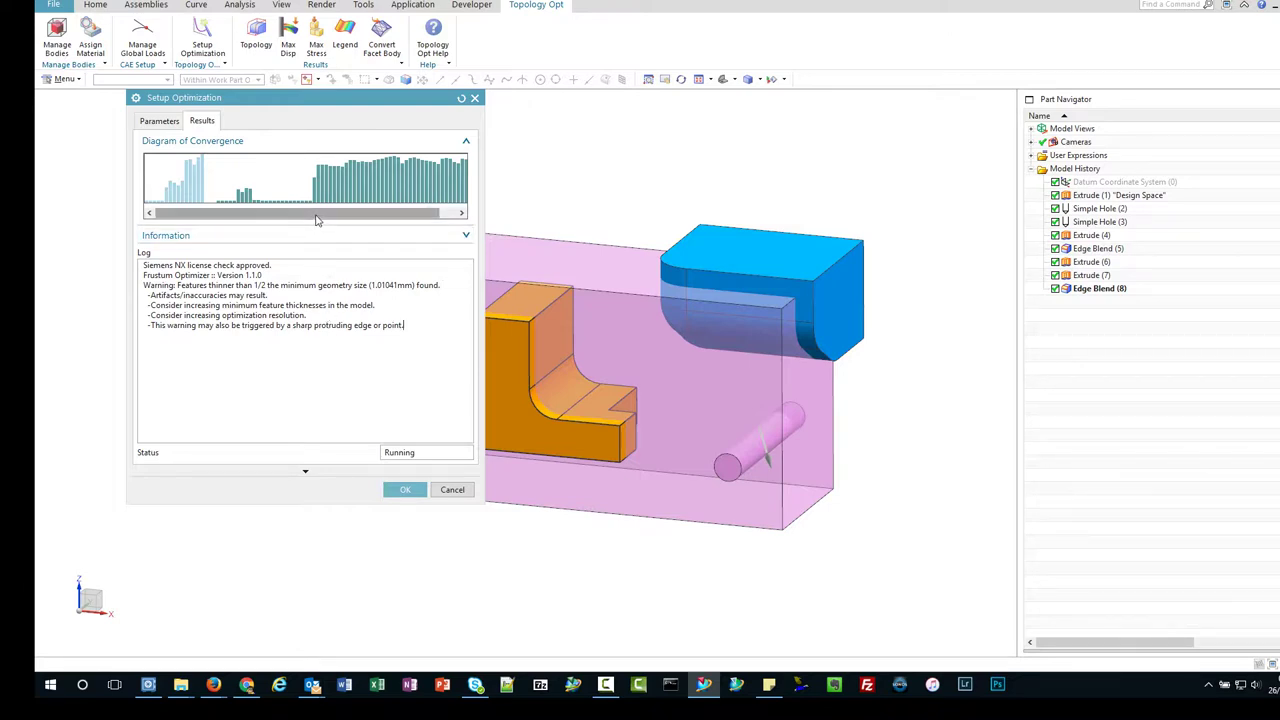
left_click_drag(321, 214, 353, 219)
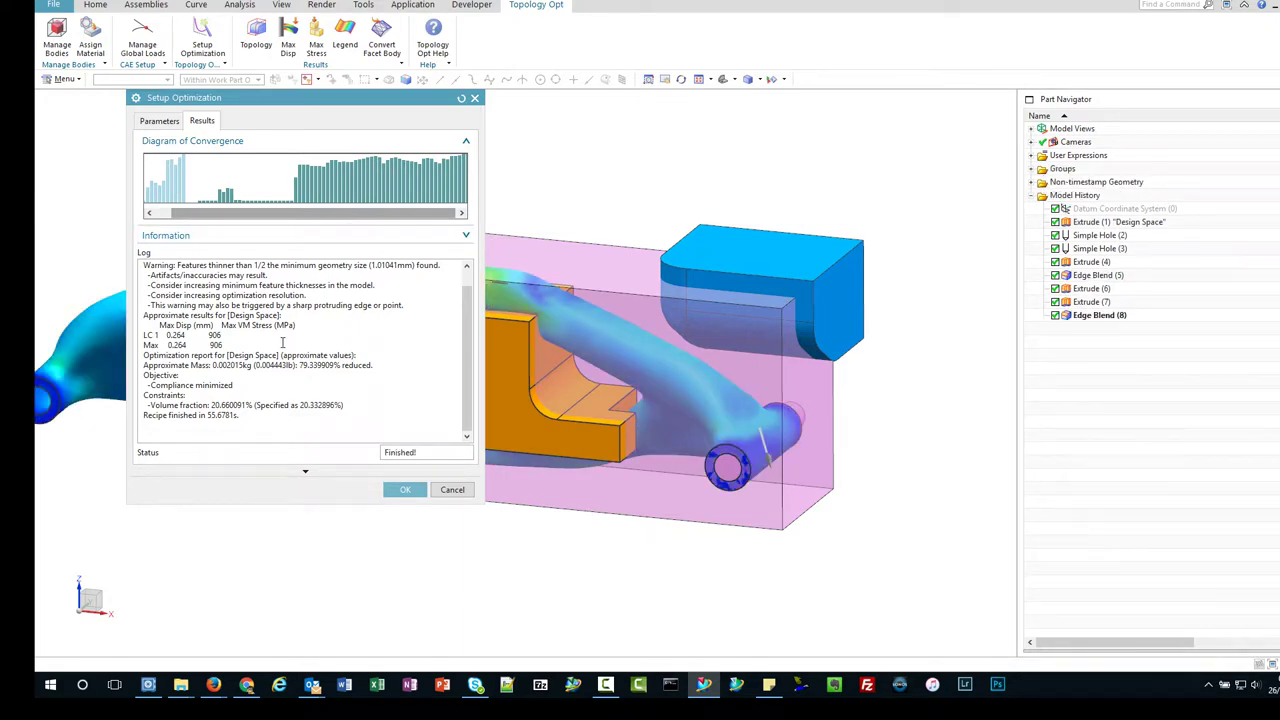
Step: Review LC 1 displacement, stress, volume fraction and mass, then show the optimized body
left_click_drag(143, 335, 220, 336)
left_click_drag(212, 405, 237, 416)
mouse_move(214, 366)
left_mouse_down()
mouse_move(376, 370)
mouse_move(296, 366)
left_mouse_up()
left_click(404, 491)
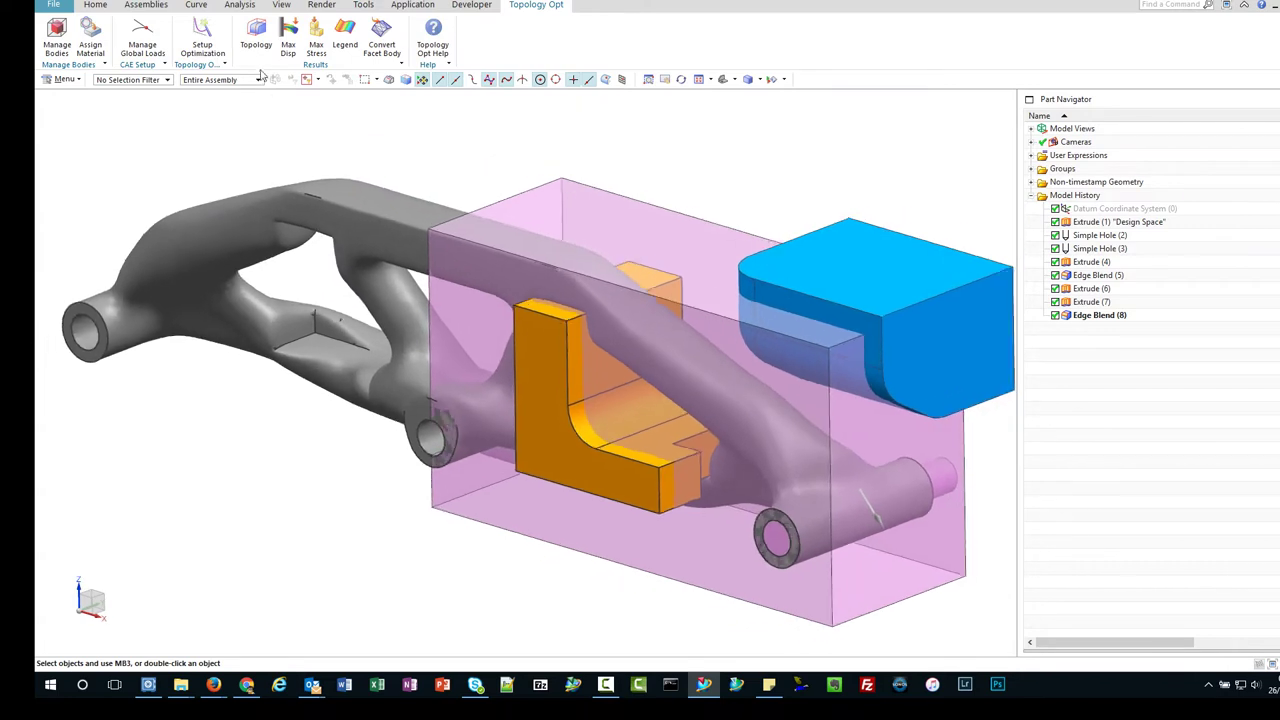
left_click(288, 38)
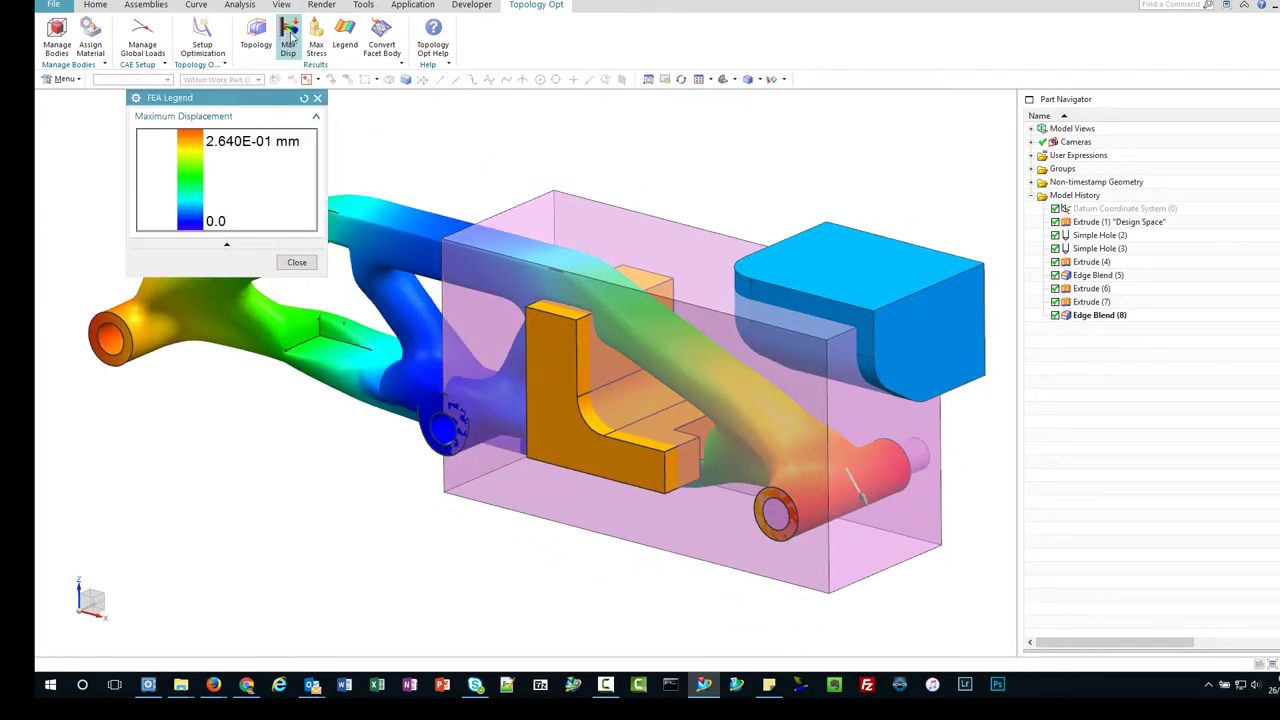
left_click(318, 38)
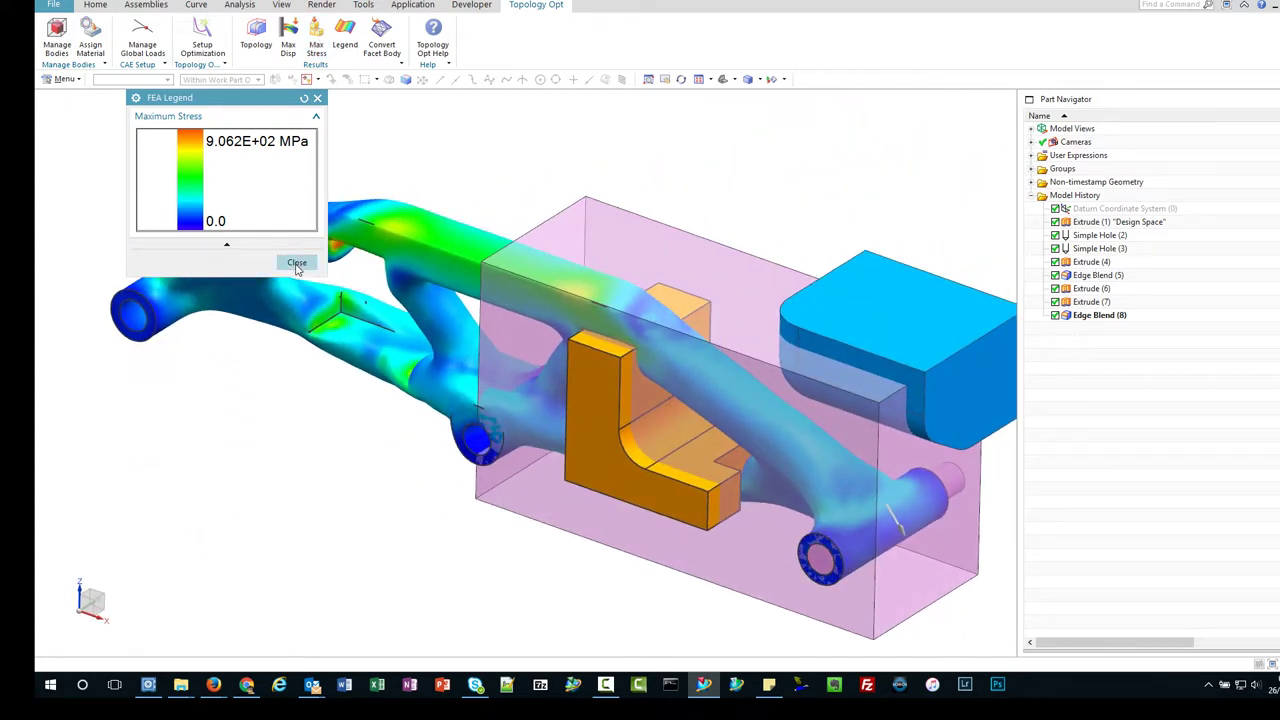
left_click(256, 40)
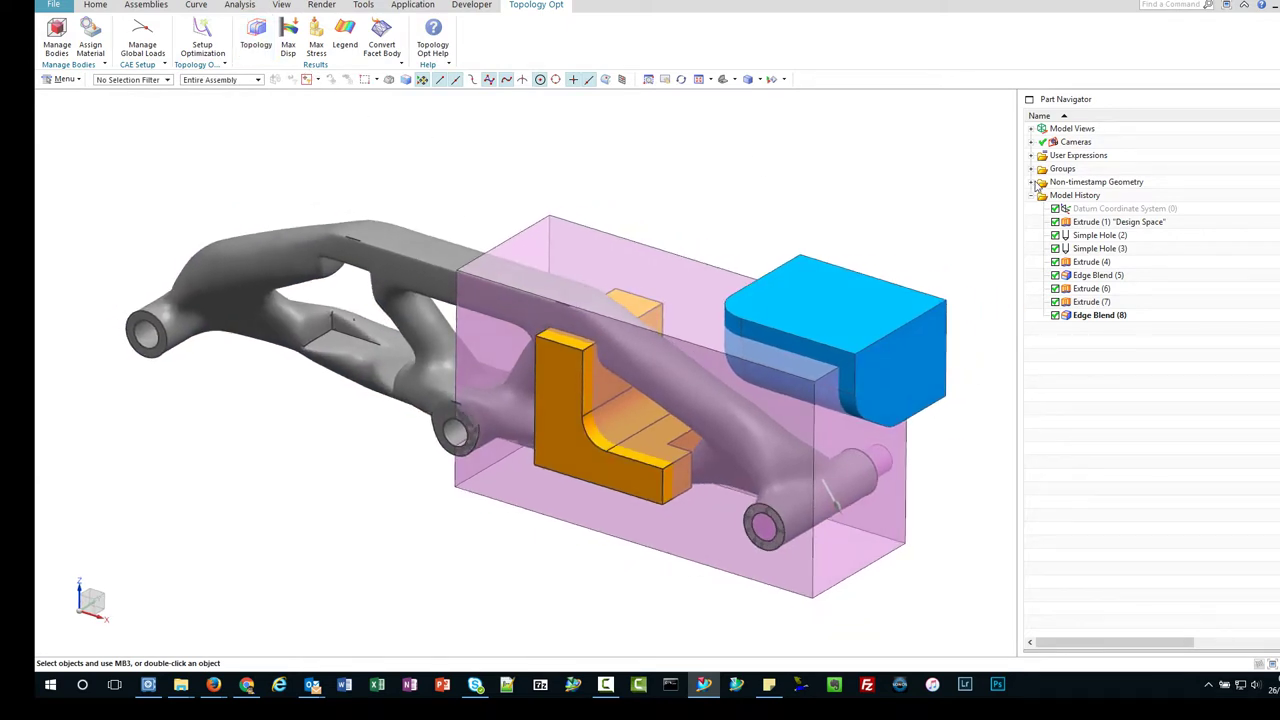
Step: Inspect TOPOPT_RESULT_0's properties: 0.0020 kg mass and 718.9340 mm^3 volume
left_click(1032, 184)
left_click(1106, 222)
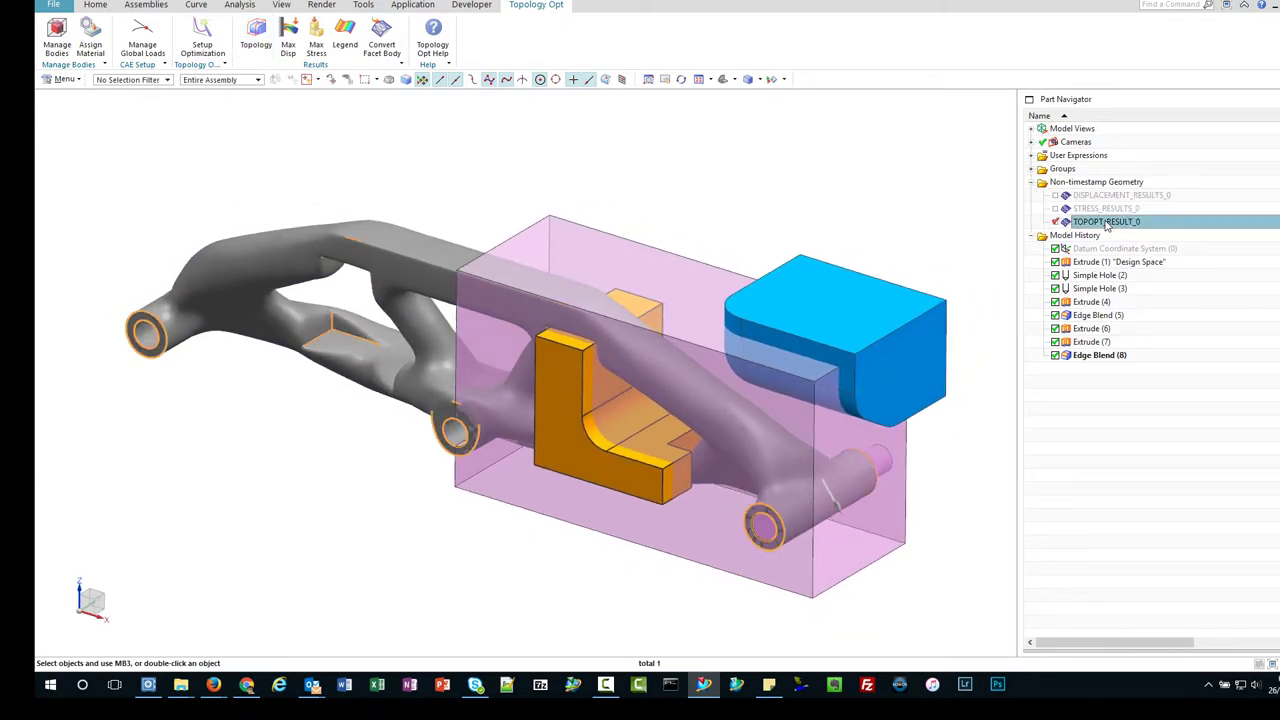
right_click(1106, 222)
left_click(1135, 400)
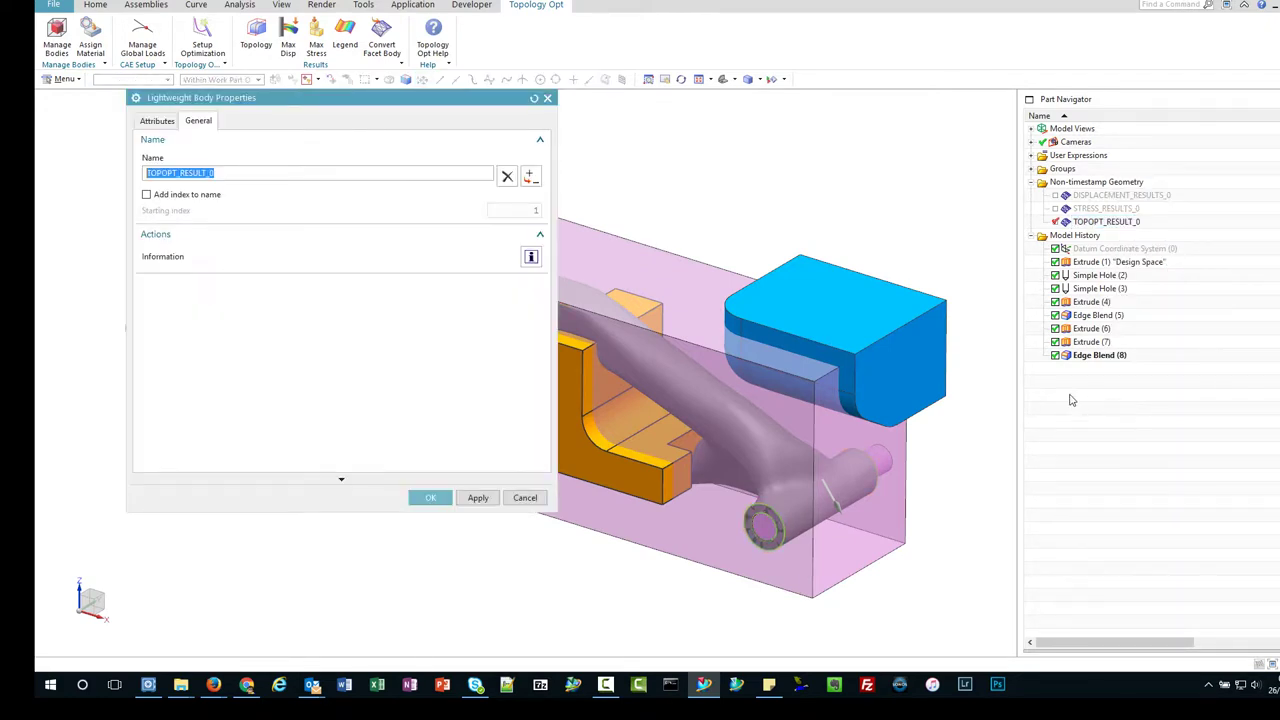
left_click(157, 121)
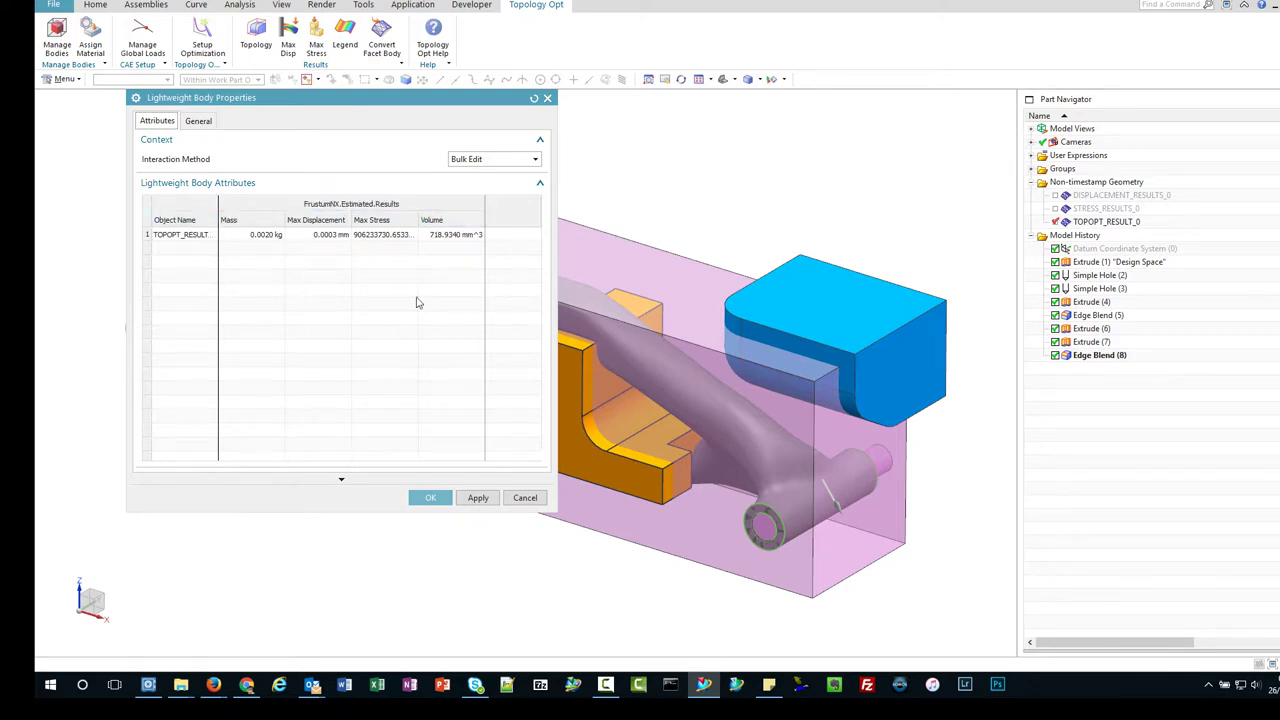
left_click(530, 499)
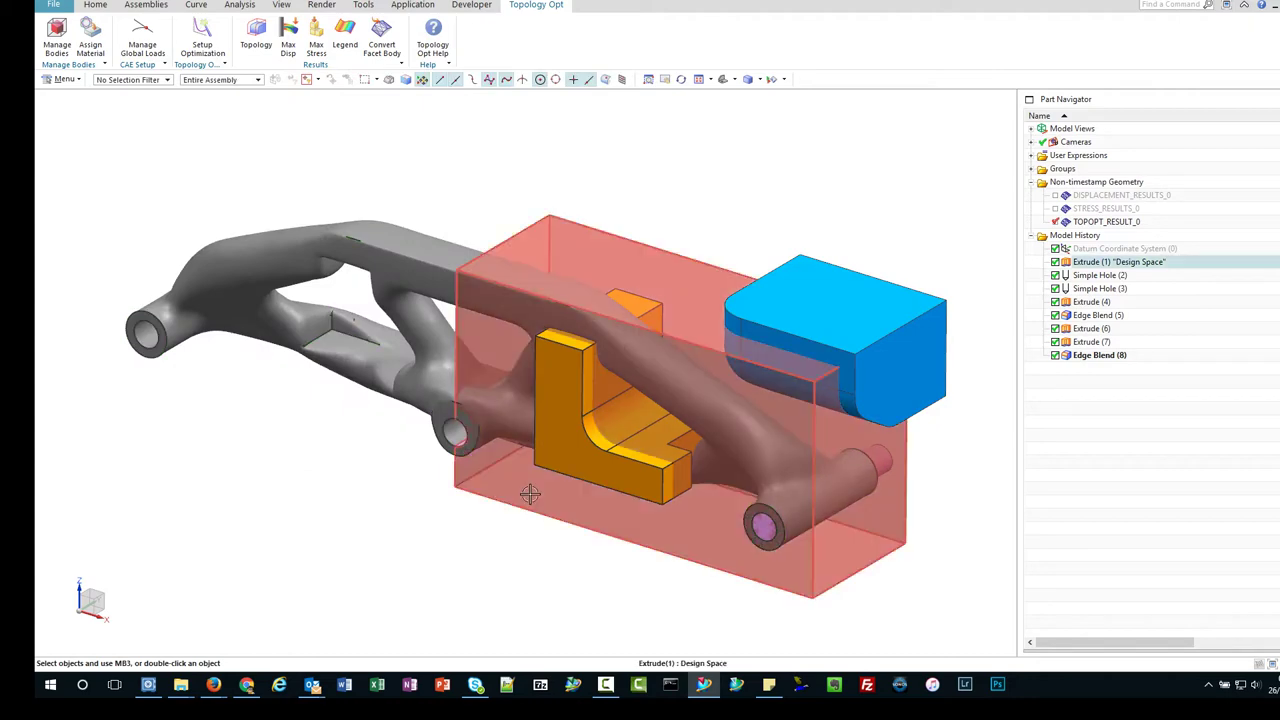
Step: Lengthen the blue Extrude (7) block so it starts at 10 mm instead of 14 mm
middle_click_drag(184, 169, 728, 186)
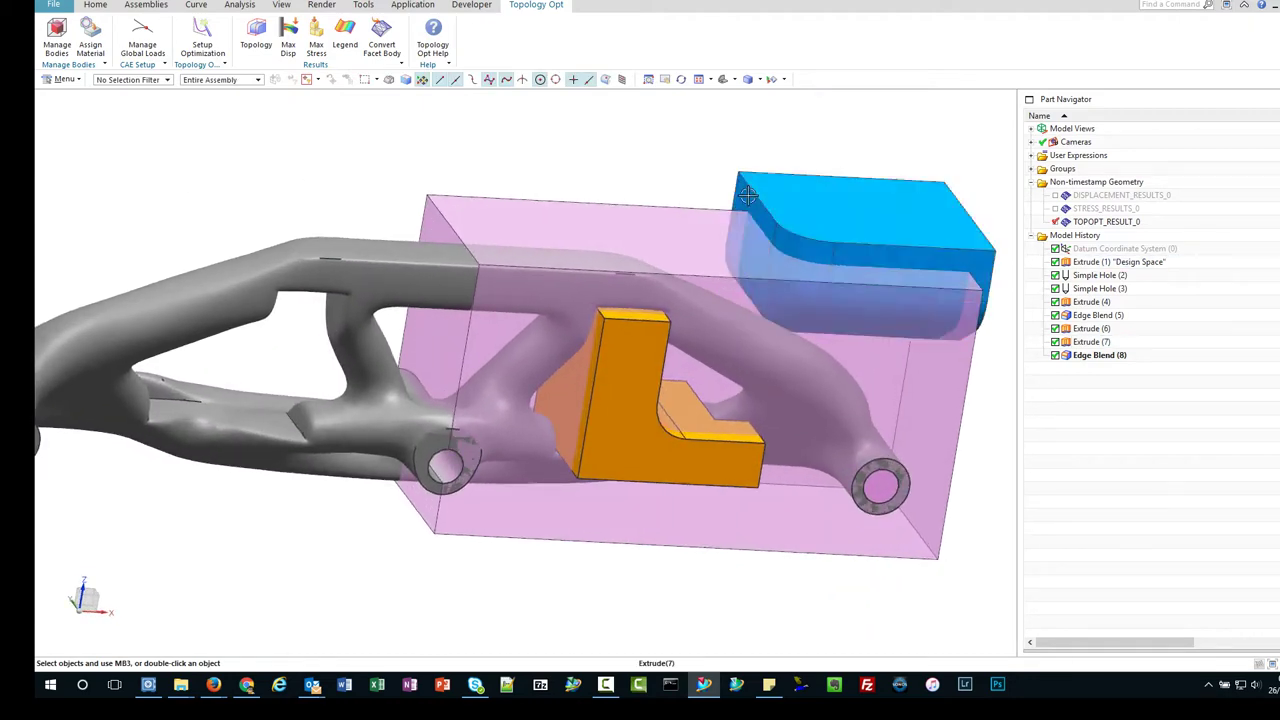
double_click(748, 195)
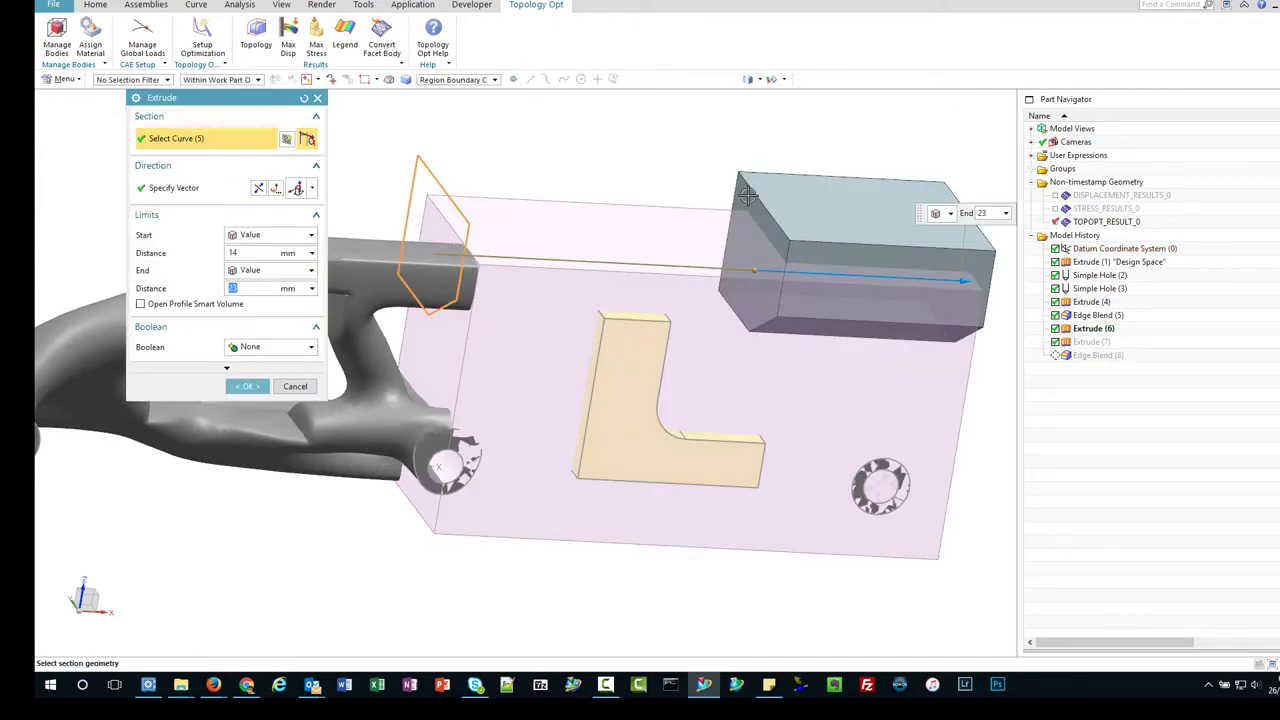
middle_click_drag(757, 272, 696, 272)
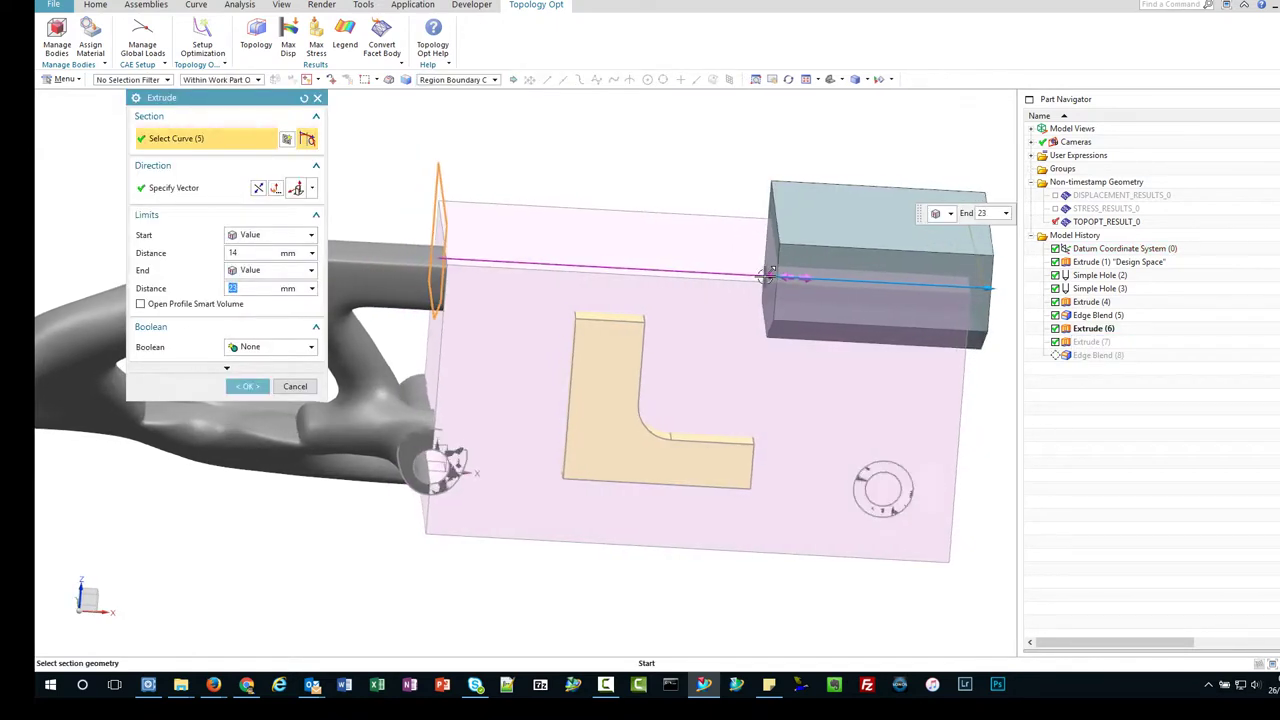
left_click_drag(696, 272, 675, 272)
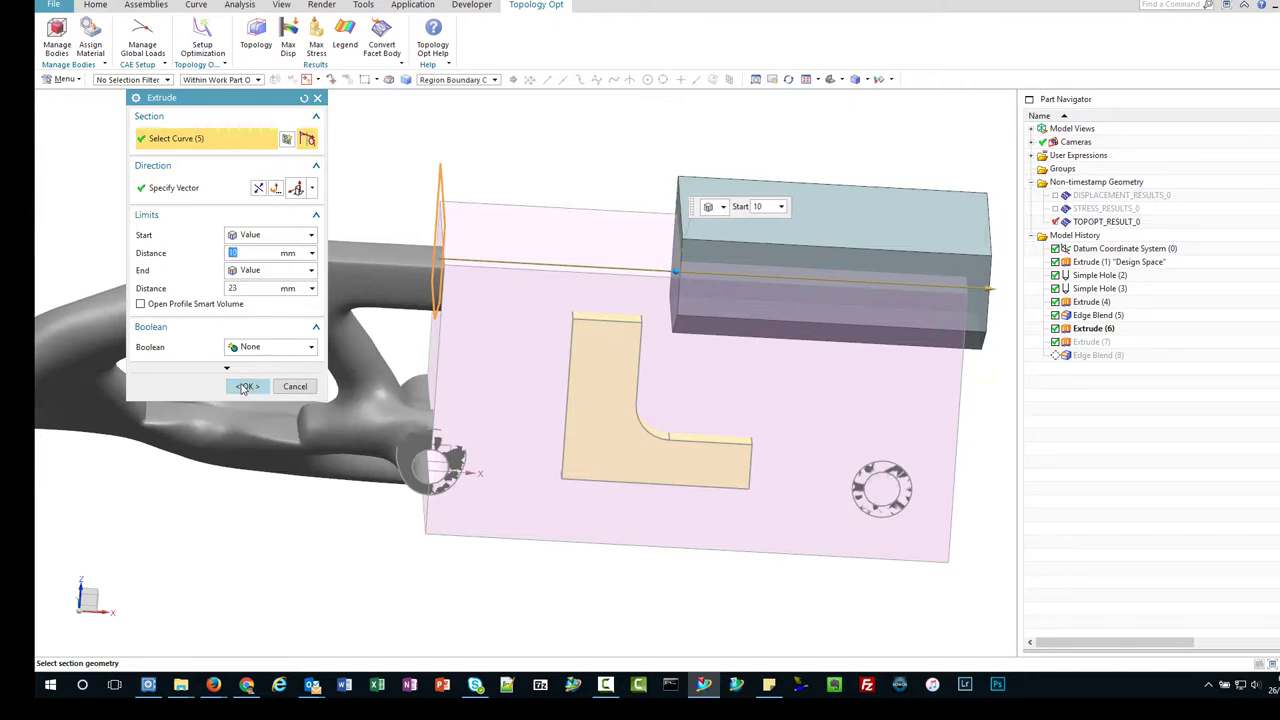
left_click(248, 386)
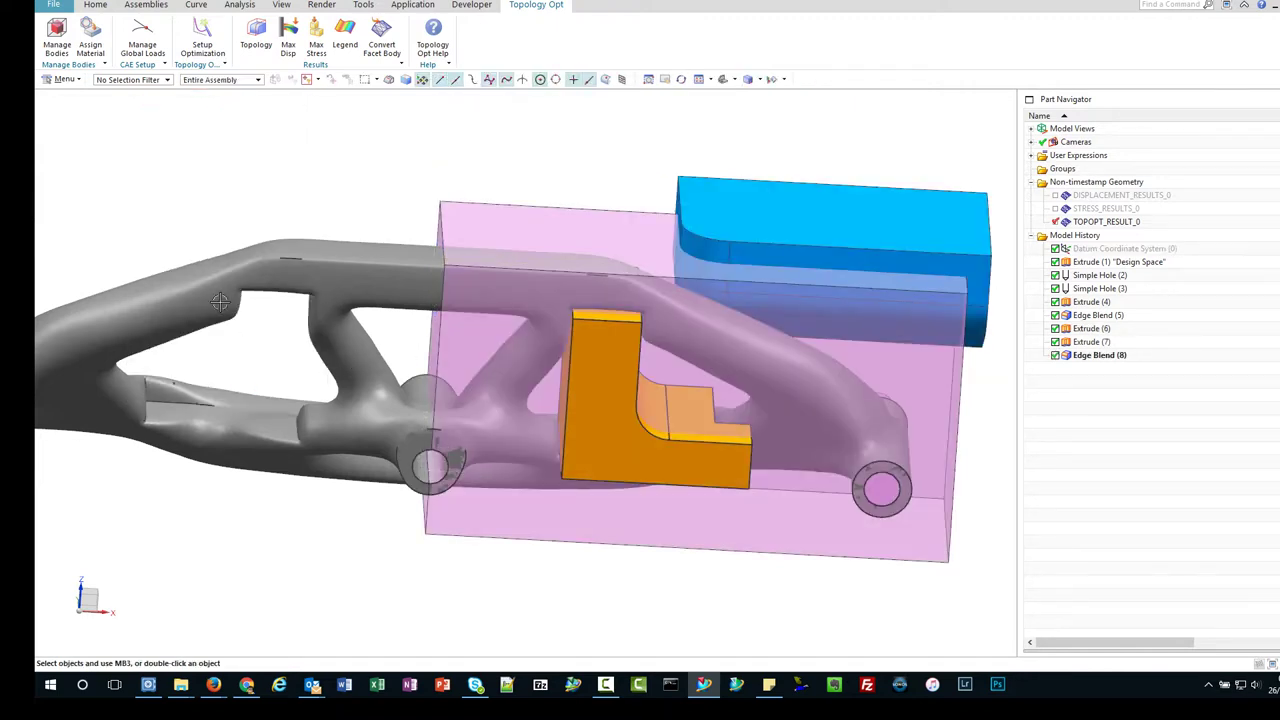
Step: In the Design Space's optimization features, set EXTRUDE(4) to Shell with 0.5 mm offset
left_click(57, 35)
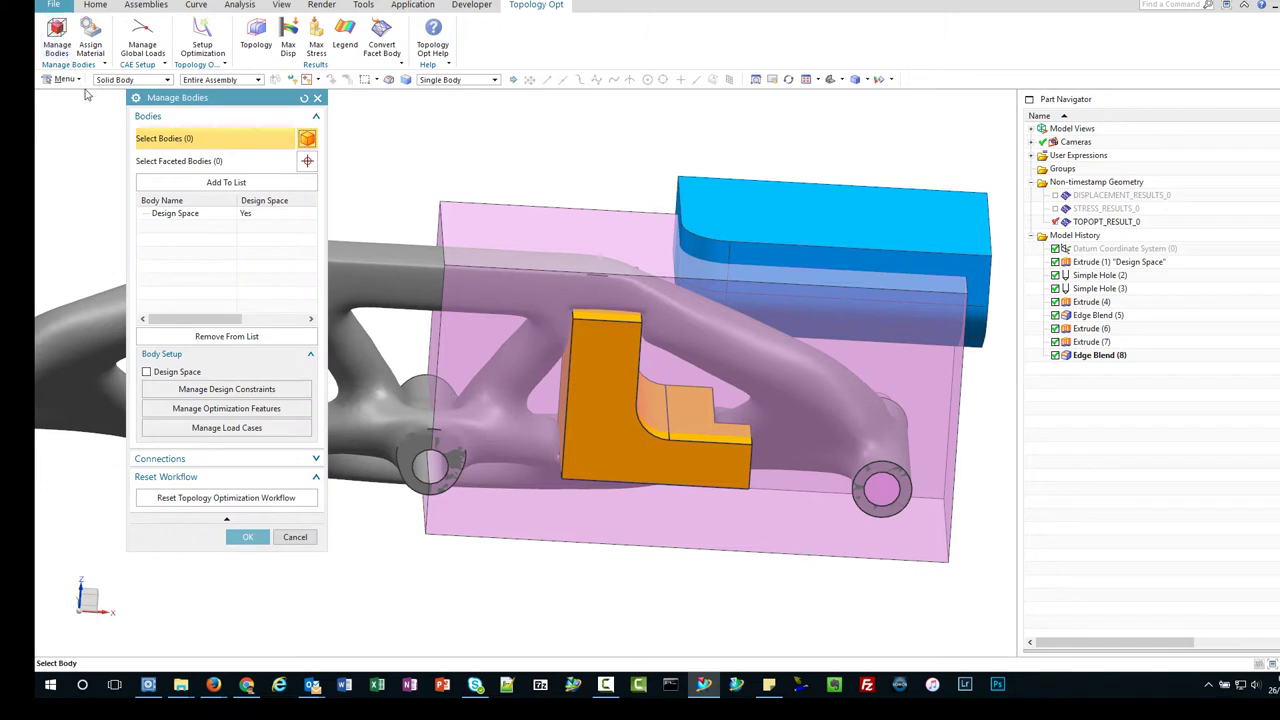
left_click(166, 219)
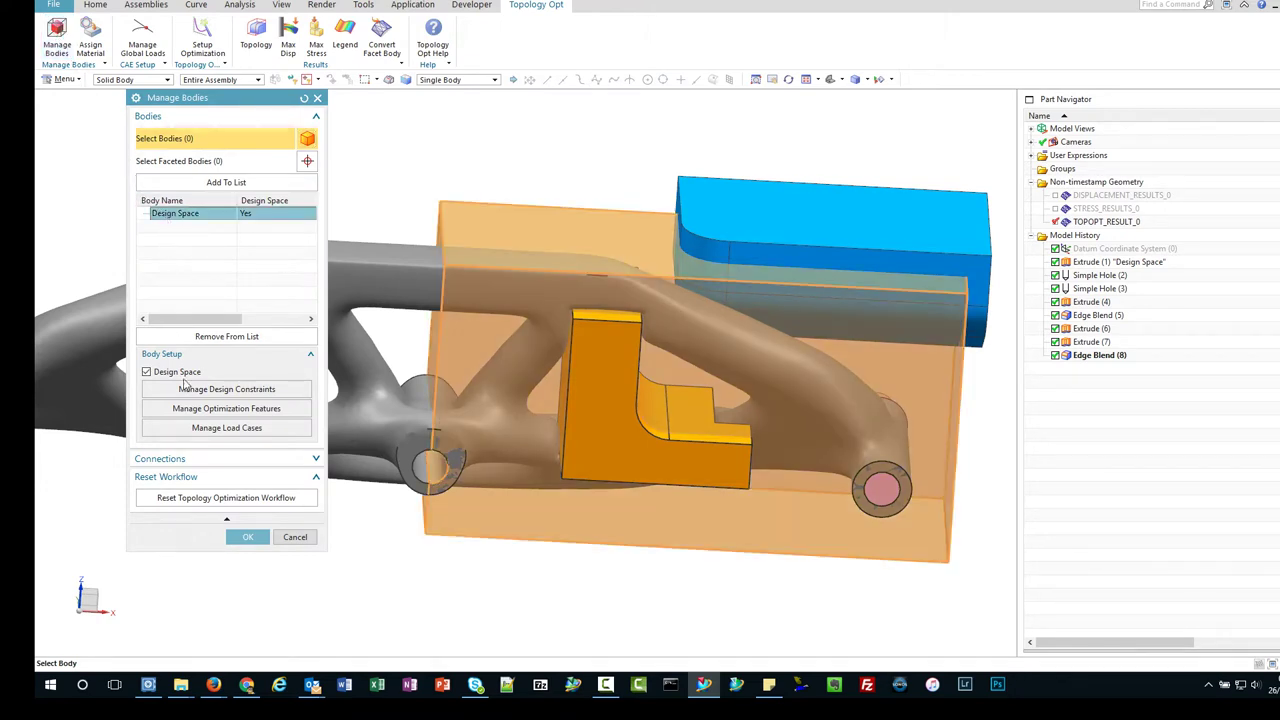
left_click(192, 409)
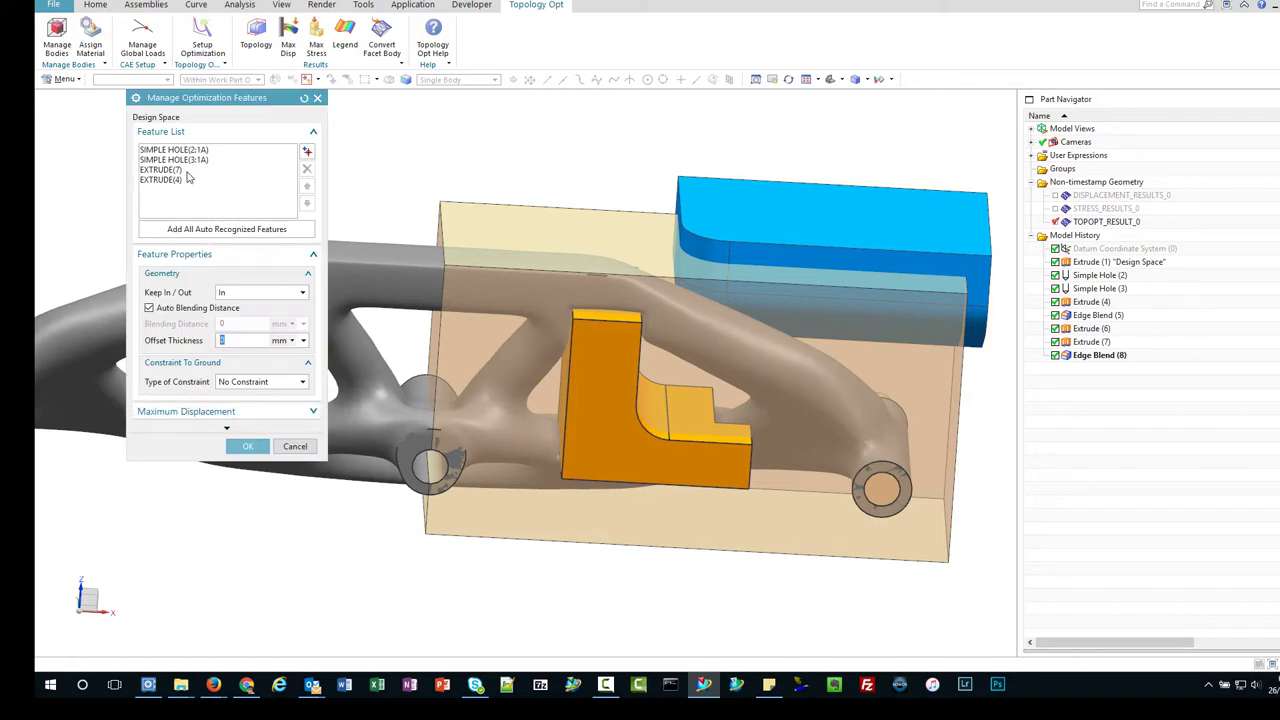
left_click(187, 172)
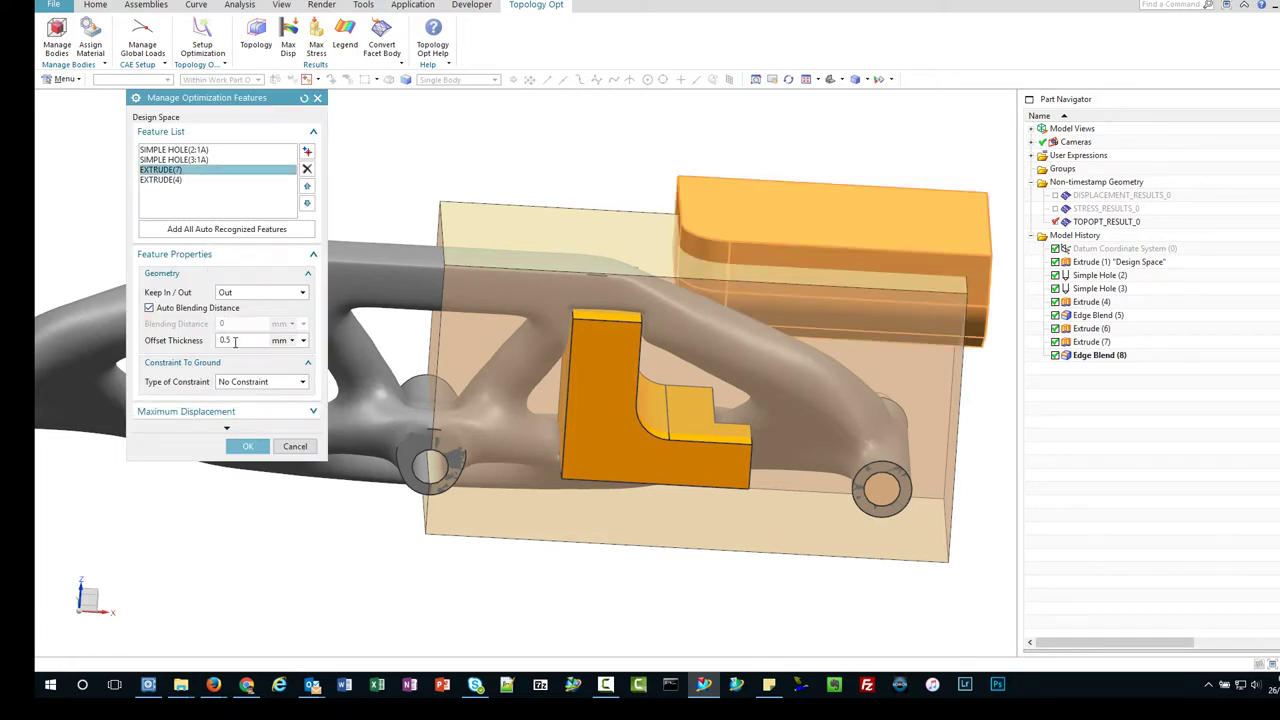
left_click(177, 184)
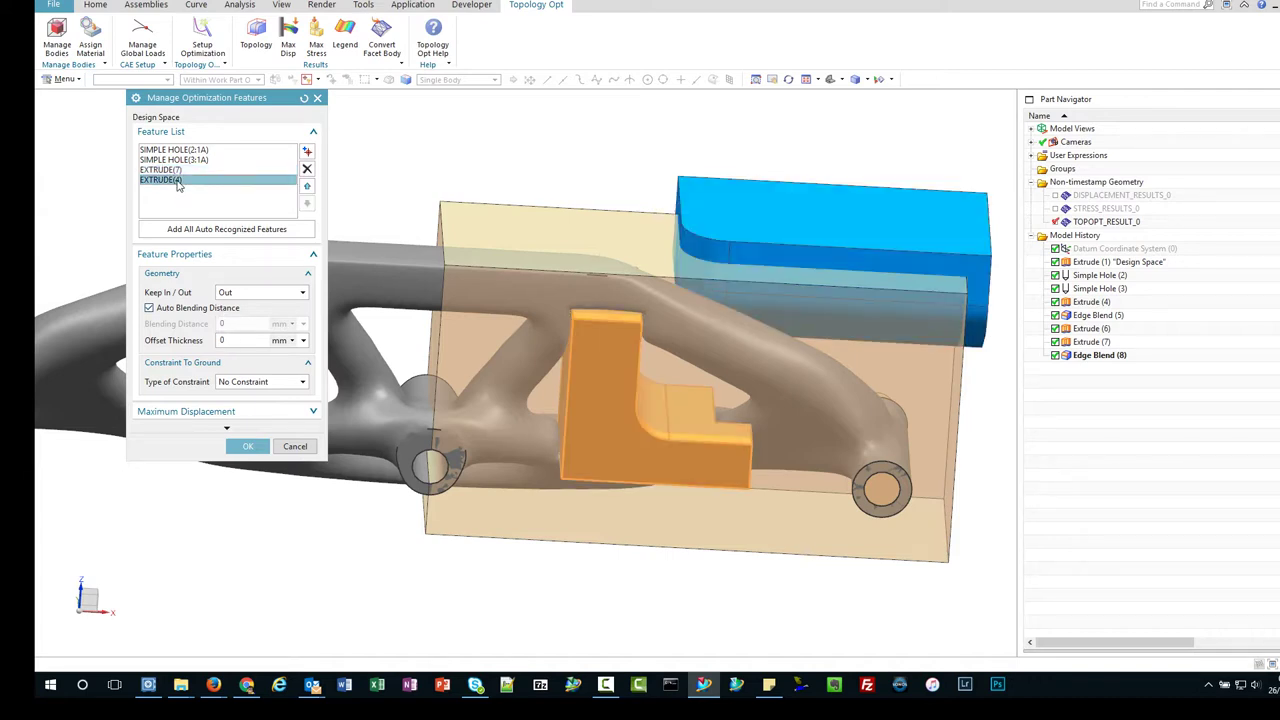
left_click(235, 294)
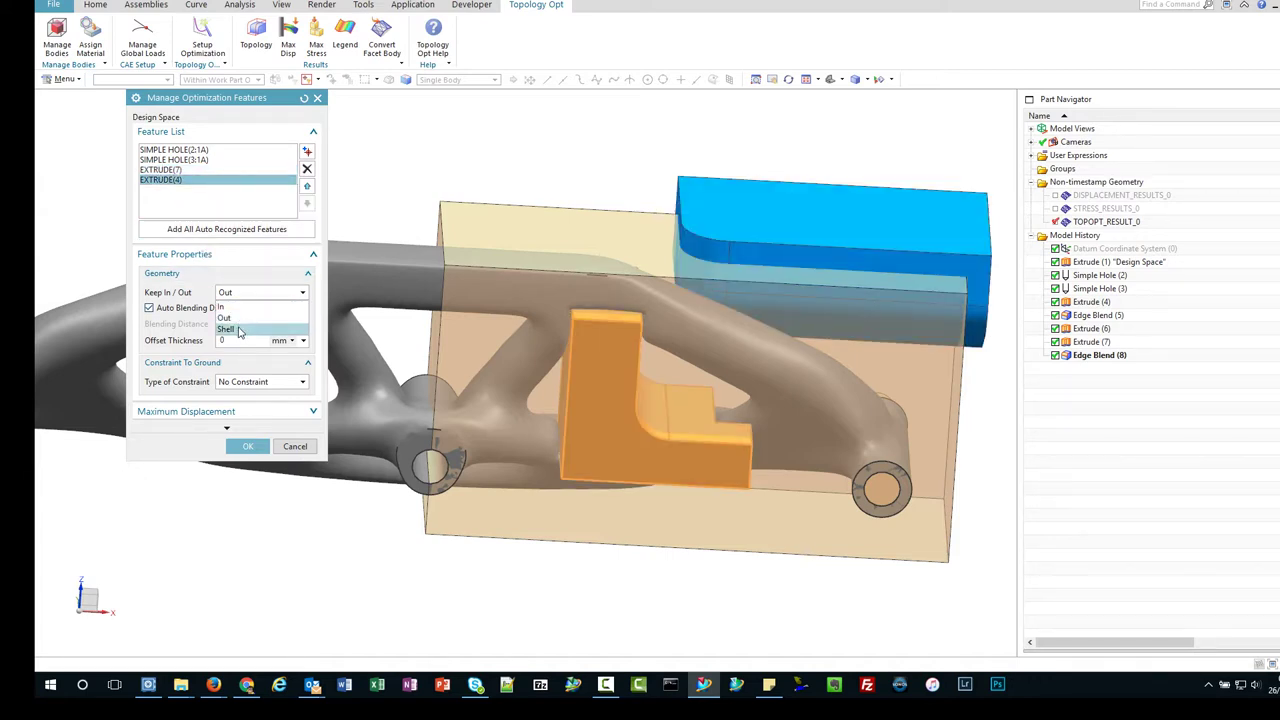
left_click(239, 330)
left_click(240, 341)
type(".5")
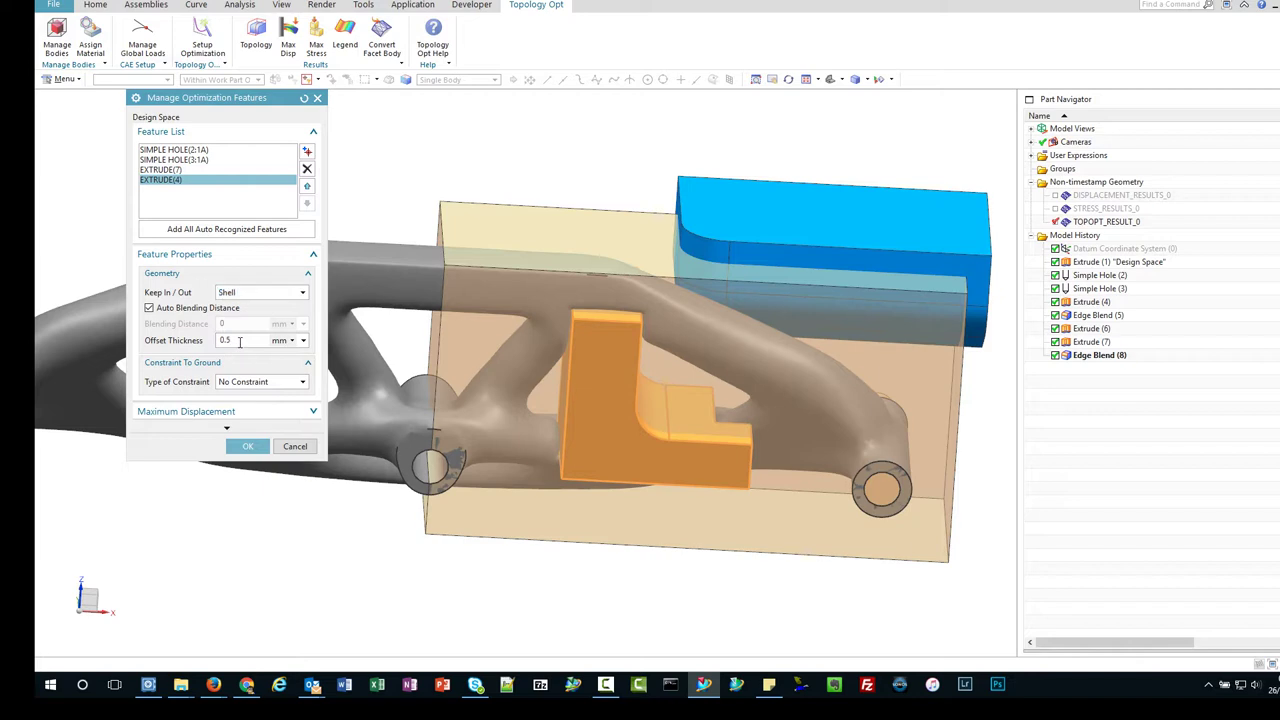
left_click(249, 447)
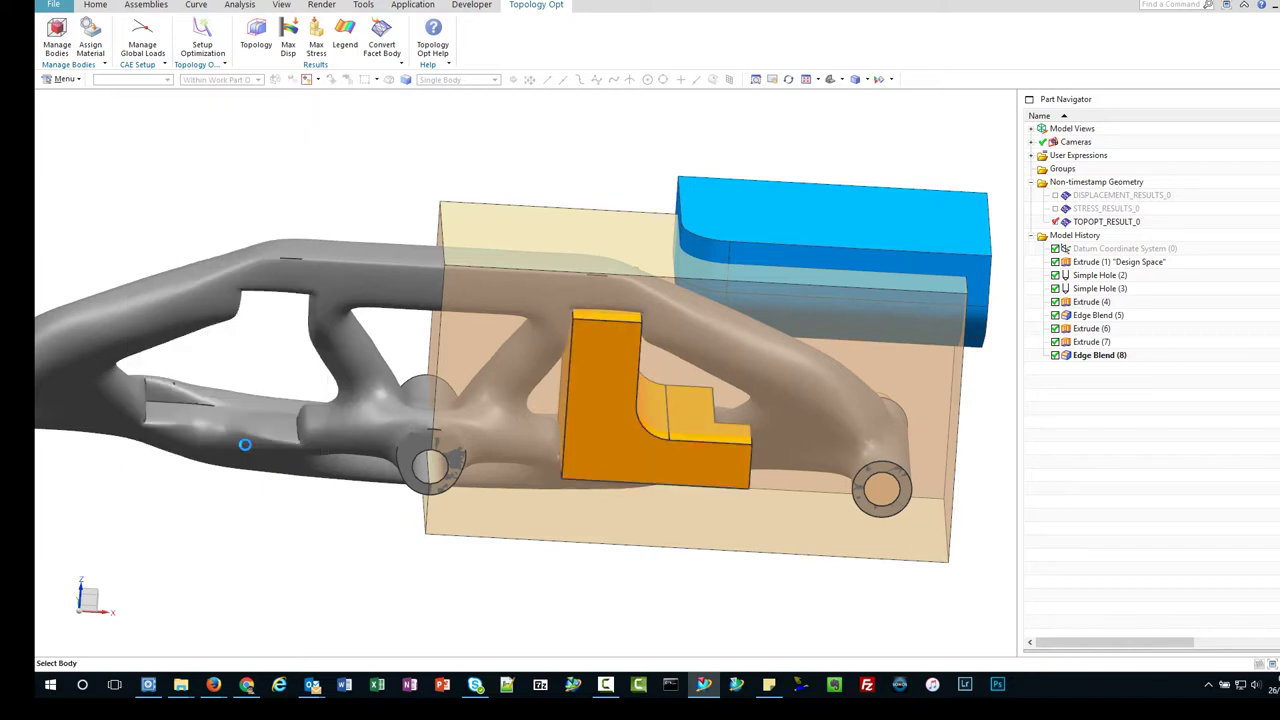
Step: Apply the body setup changes and rerun the optimization with the 0.002 kg mass target
left_click(248, 537)
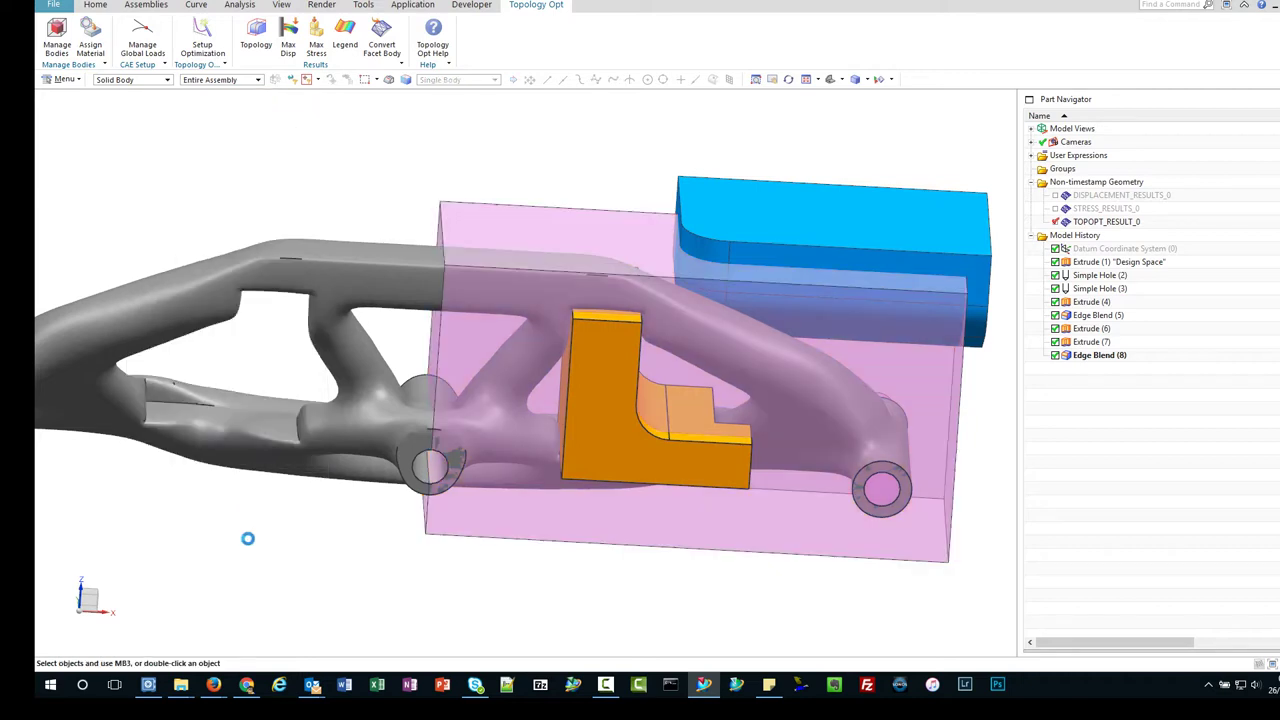
left_click(204, 36)
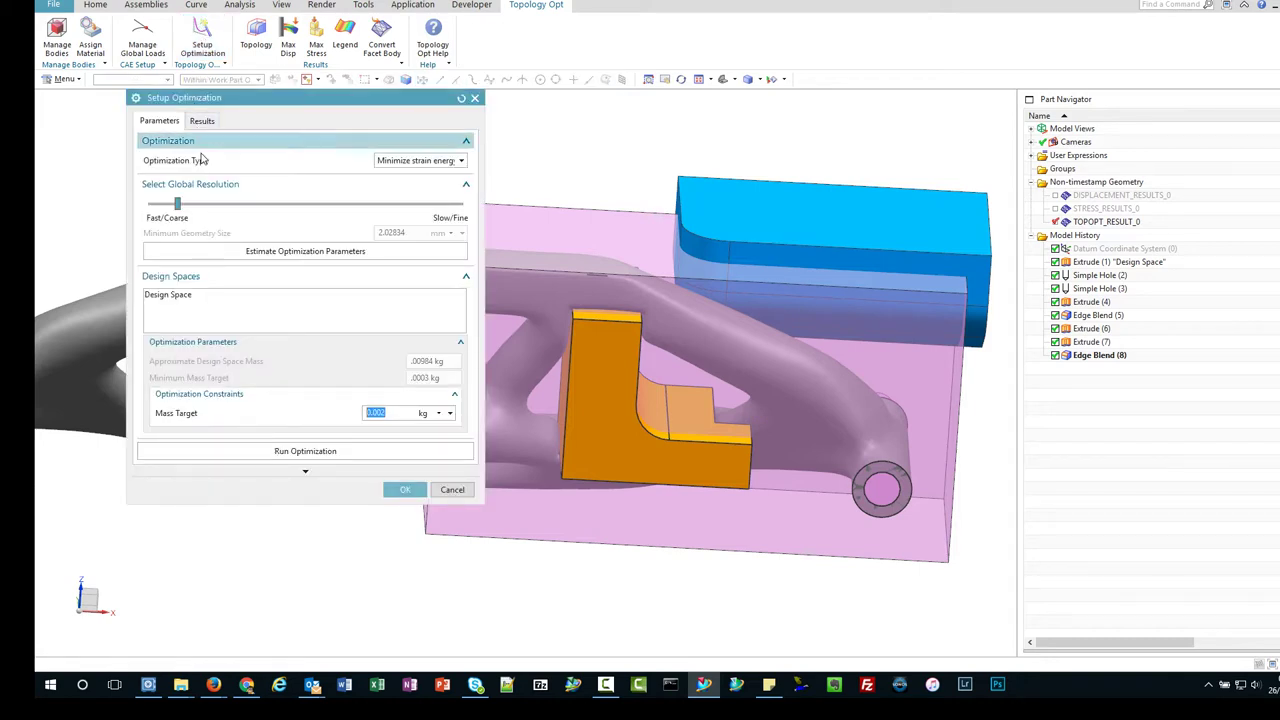
left_click(324, 450)
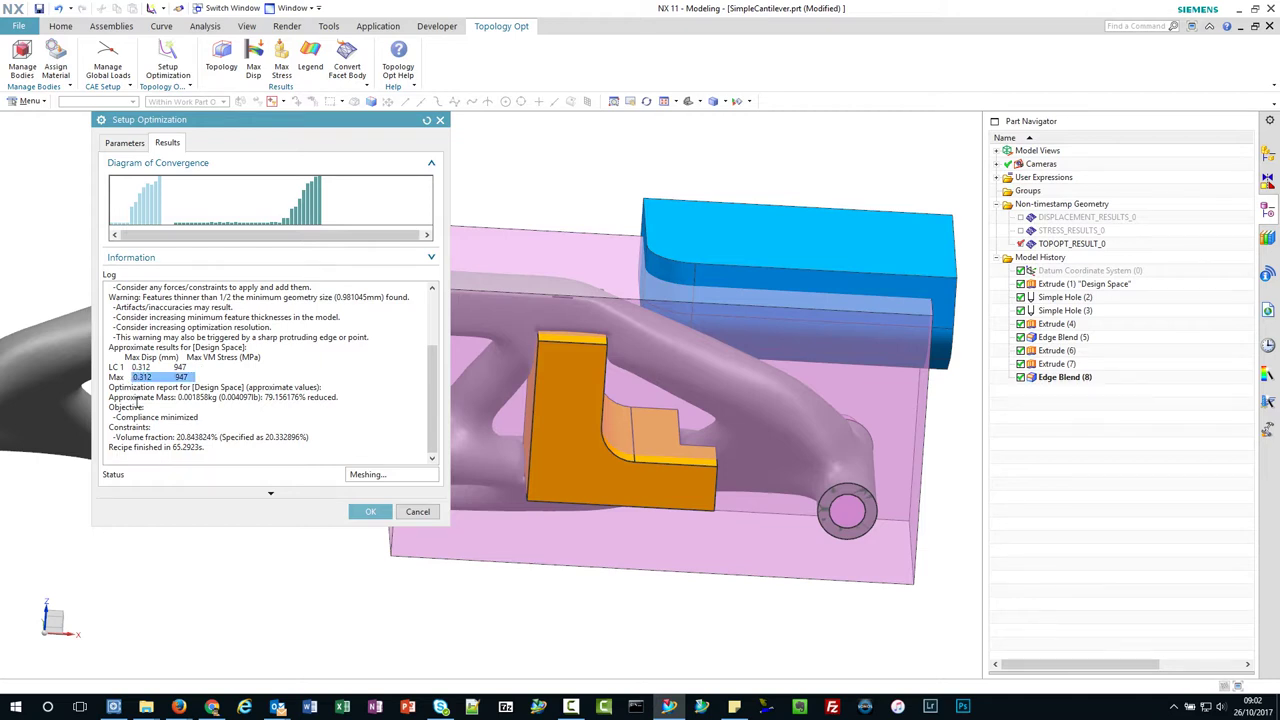
Step: Check the new approximate mass, close the results, and orbit in on the re-optimized grey bracket
left_click_drag(179, 397, 210, 396)
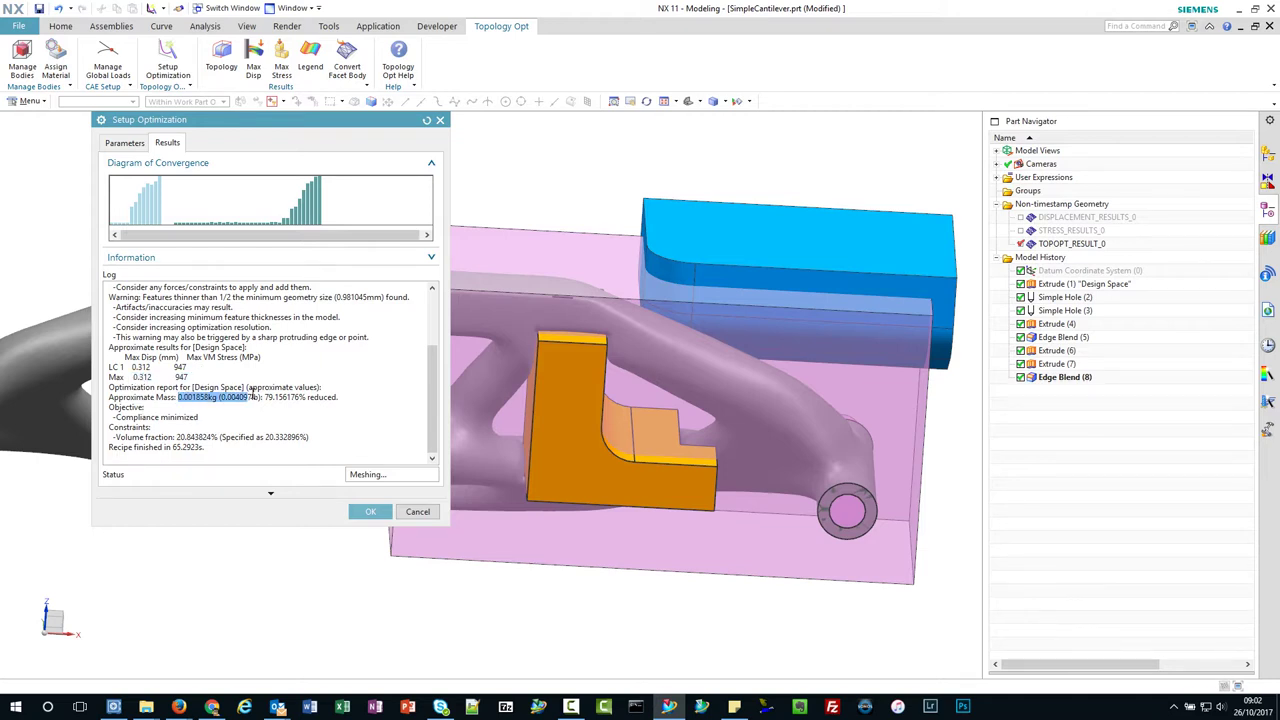
left_click(176, 447)
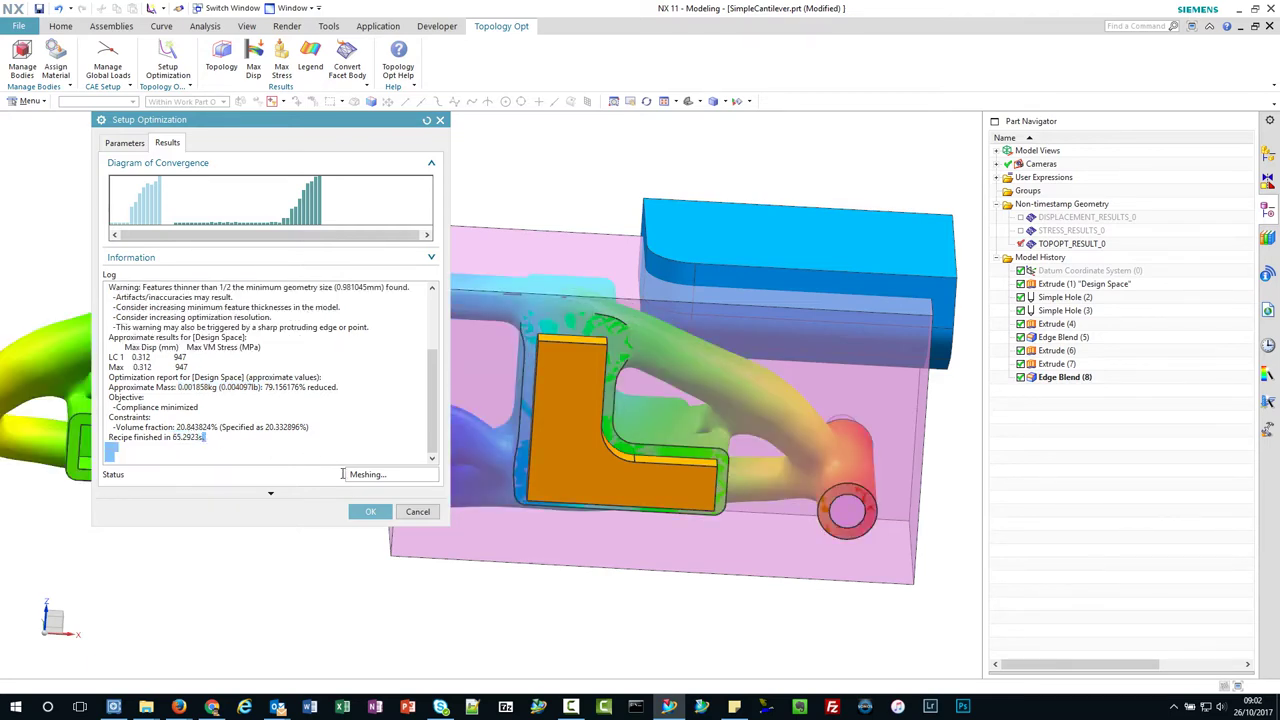
left_click(369, 512)
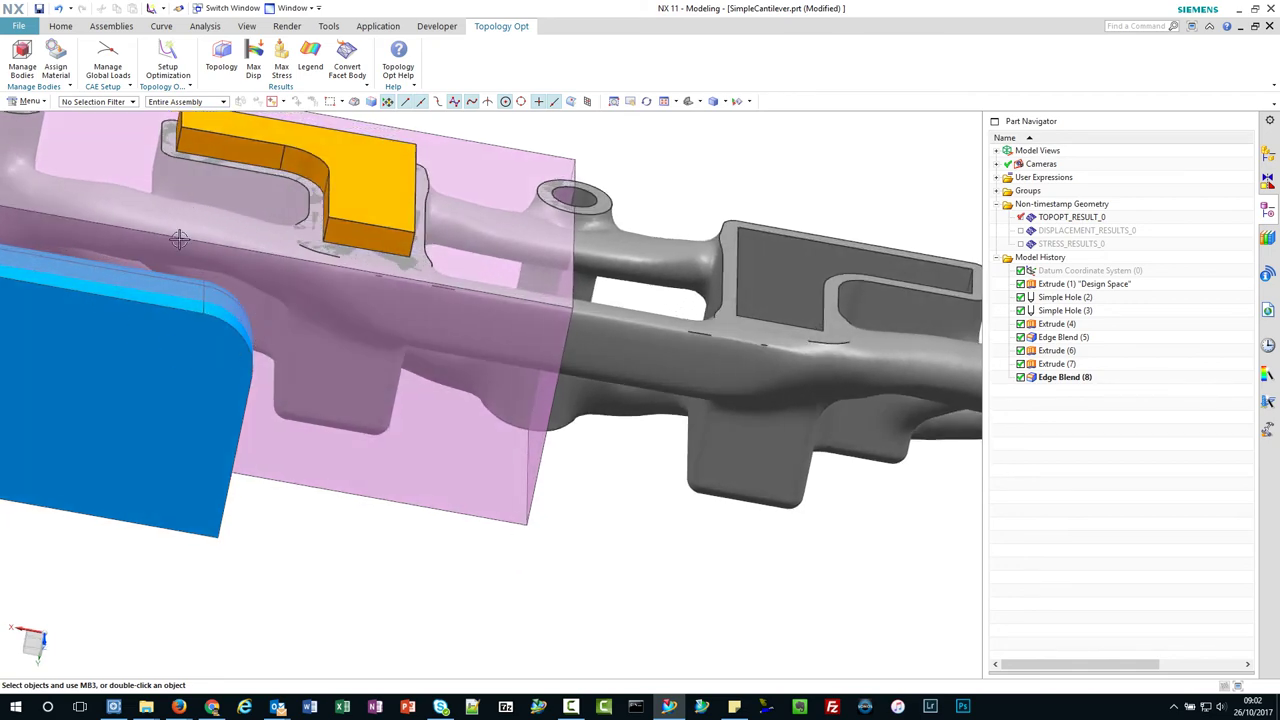
mouse_move(281, 297)
middle_mouse_down()
mouse_move(807, 257)
mouse_move(685, 334)
middle_mouse_up()
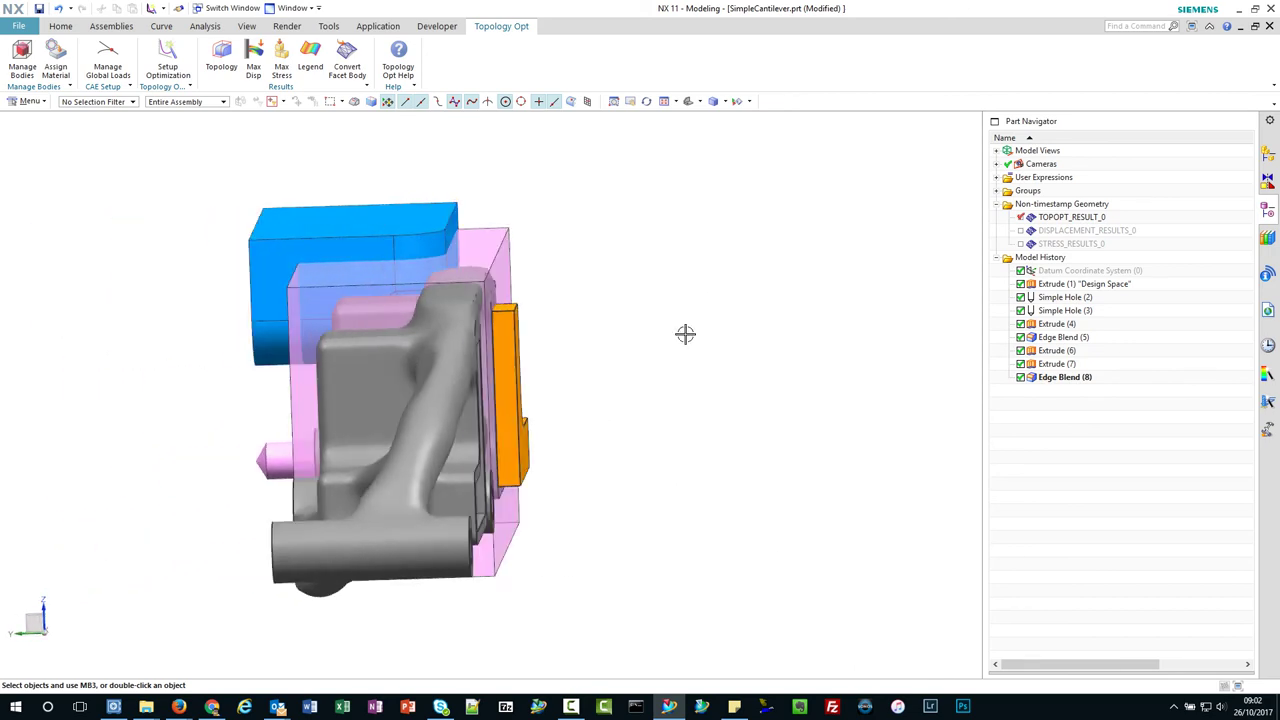